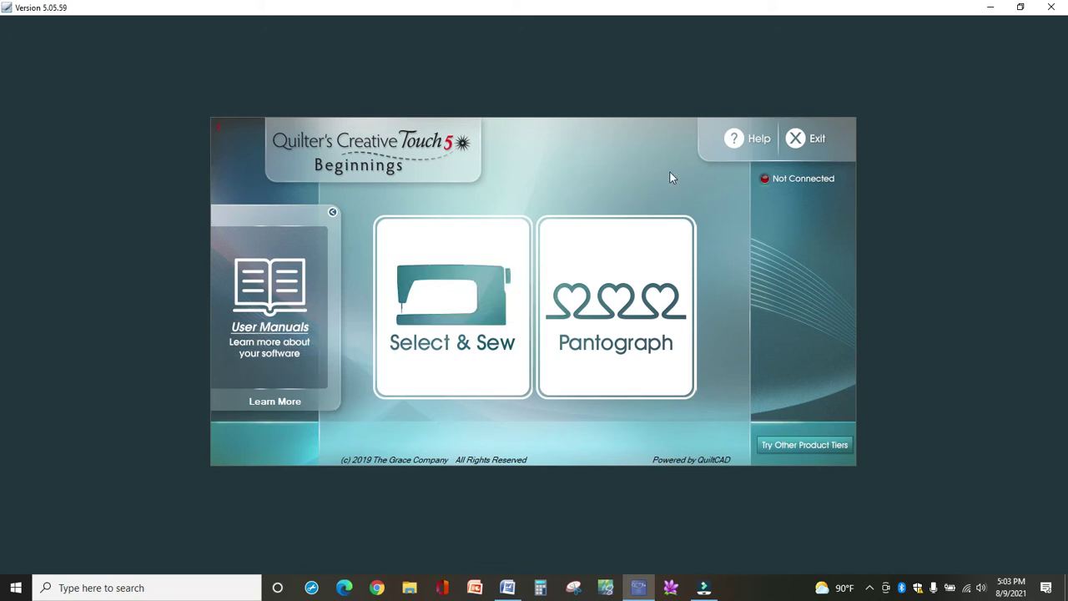
- Look through the help tutorials and the product tier comparison, closing both afterwards
{"action": "left_click", "coordinate": [744, 144]}
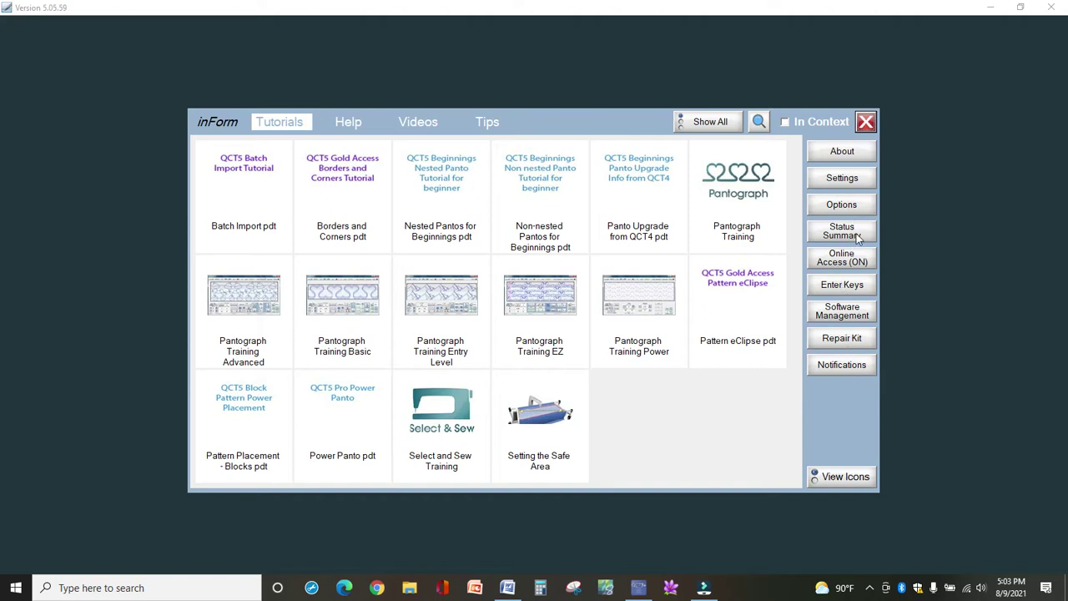
{"action": "left_click", "coordinate": [866, 122]}
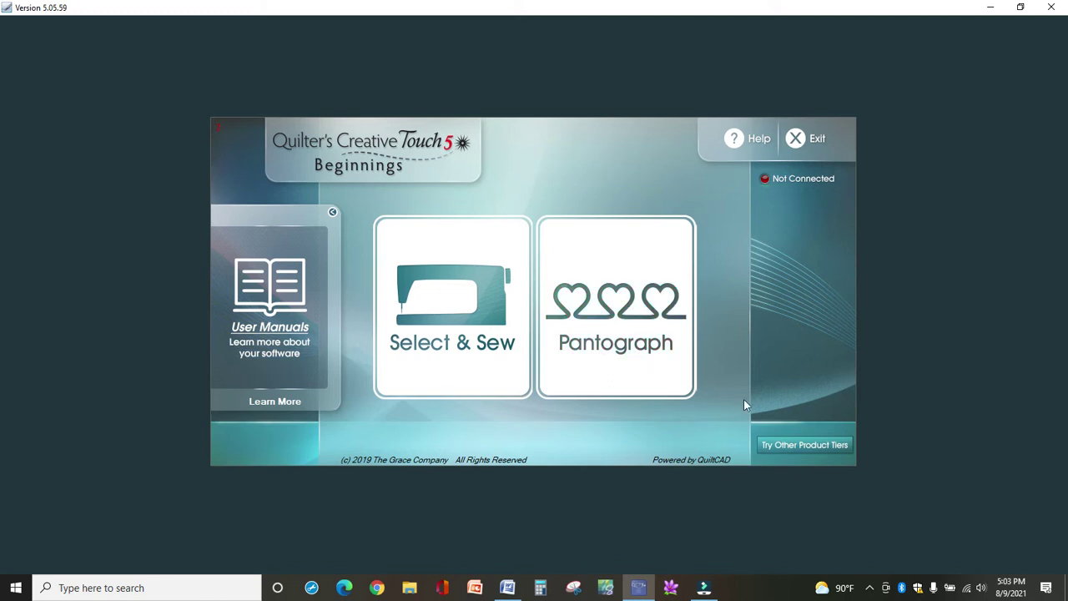
{"action": "left_click", "coordinate": [777, 448]}
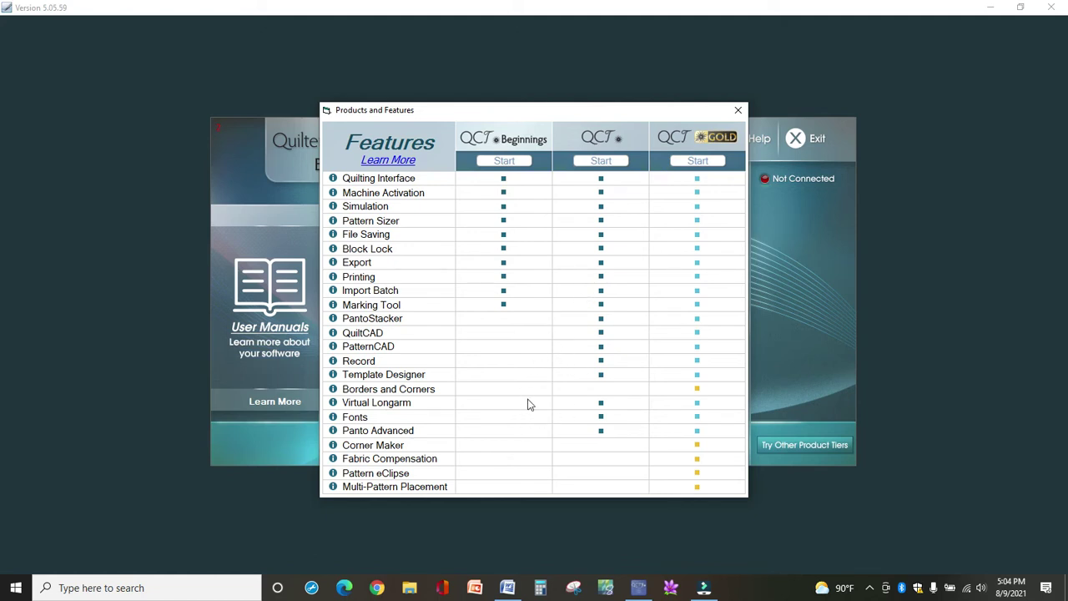
{"action": "left_click", "coordinate": [738, 109]}
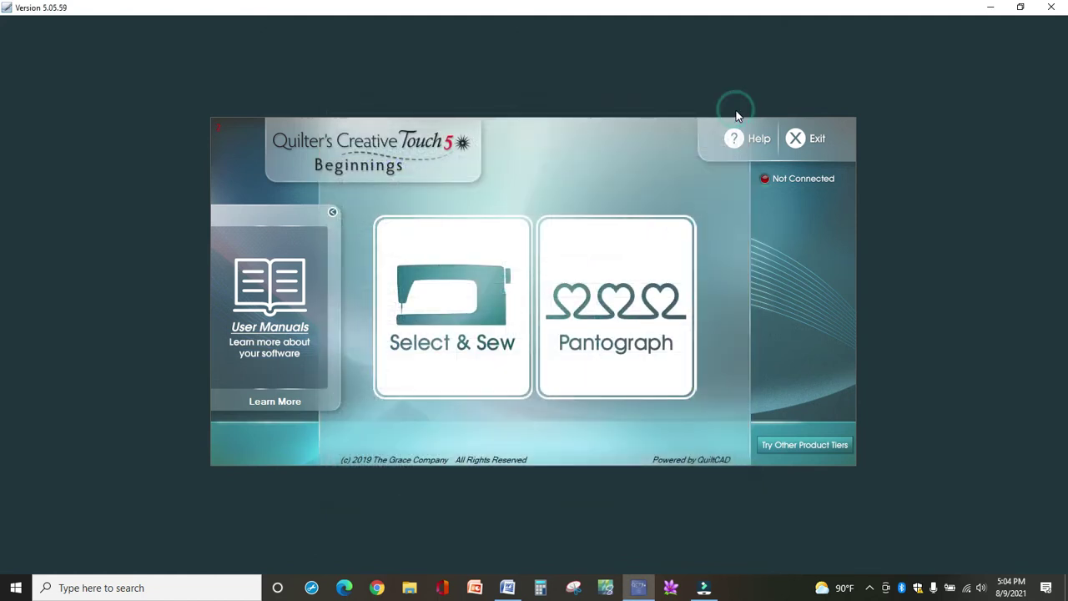
- Start a Select & Sew session and enter 65 as the safe area width
{"action": "left_click", "coordinate": [456, 308]}
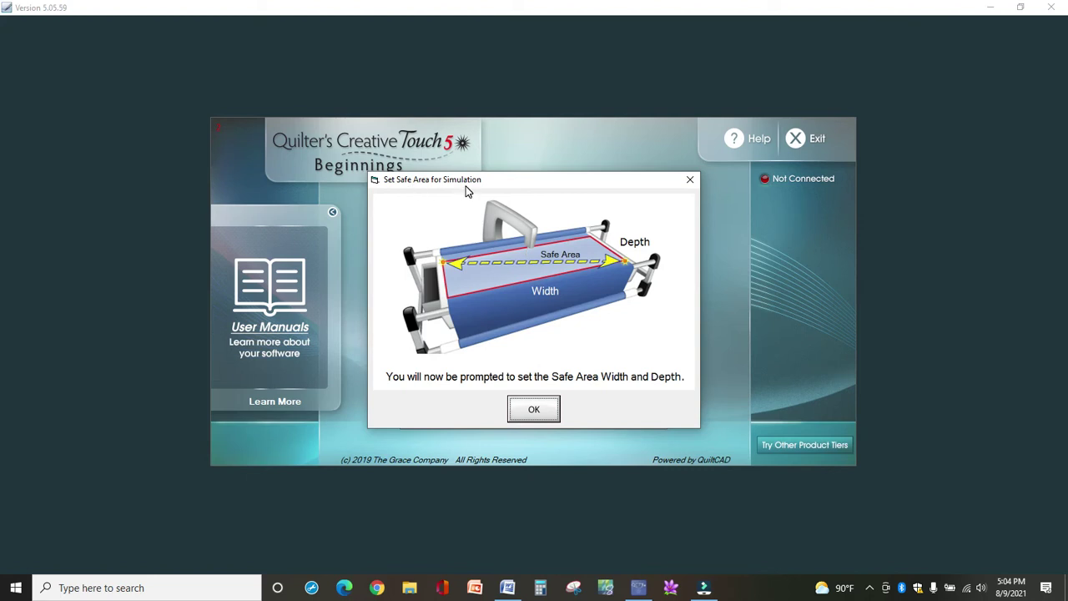
{"action": "left_click", "coordinate": [536, 411]}
{"action": "left_click", "coordinate": [610, 377]}
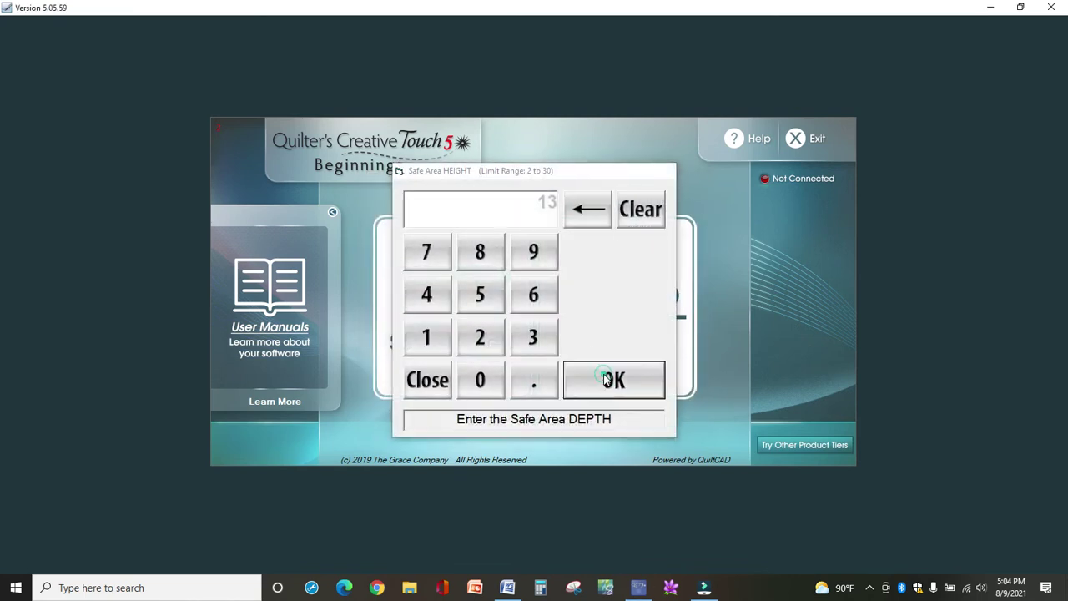
- Confirm the safe area depth, then browse the Triangle, Continuous Line and Block pattern folders
{"action": "left_click", "coordinate": [604, 377]}
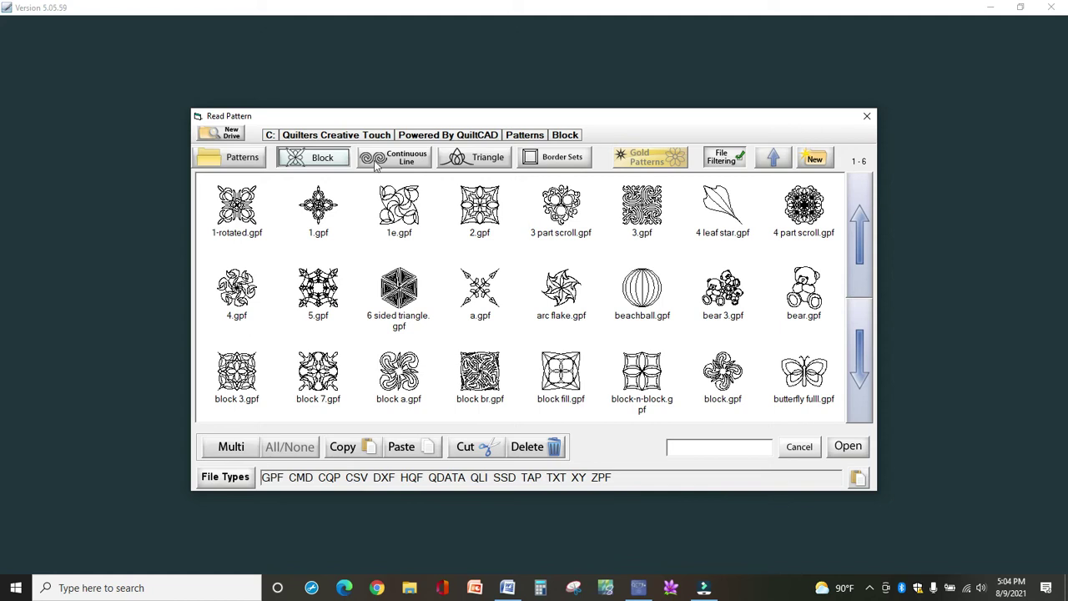
{"action": "left_click", "coordinate": [472, 160]}
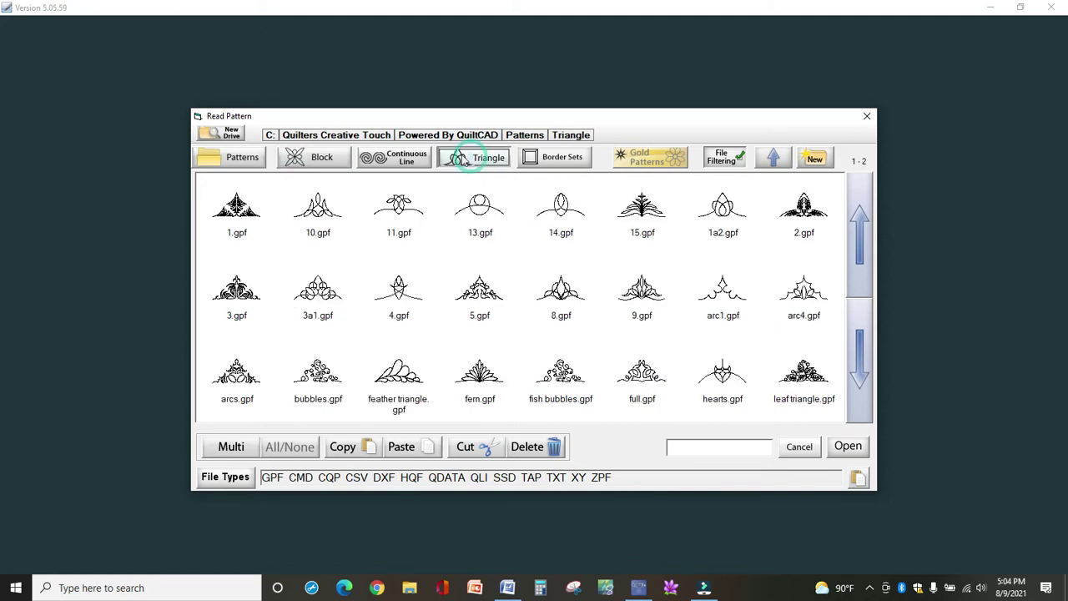
{"action": "left_click", "coordinate": [417, 158]}
{"action": "left_click", "coordinate": [321, 158]}
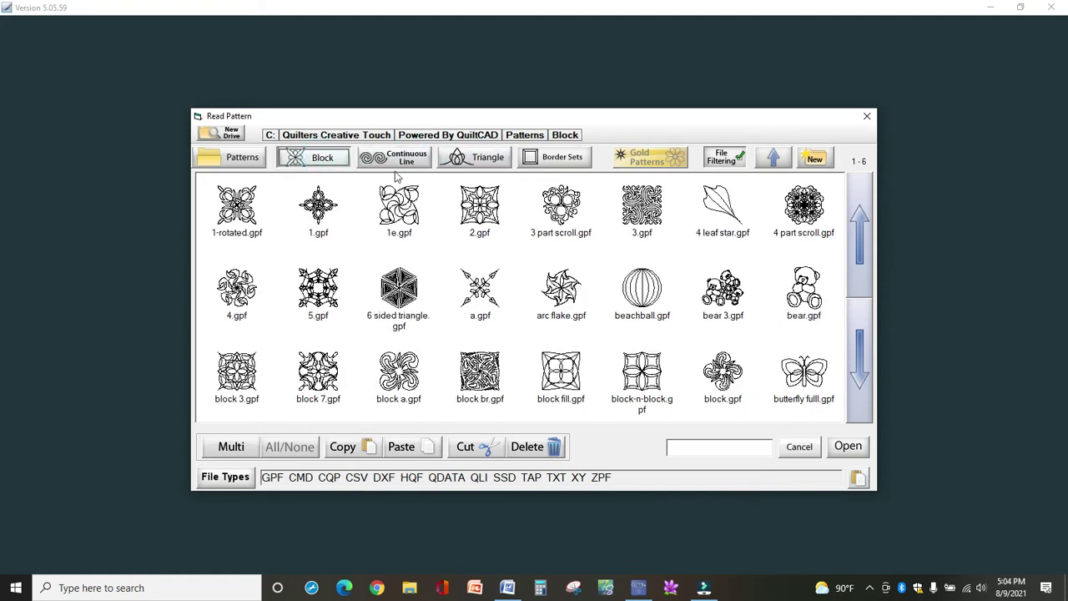
- Open bear.gpf in Pattern Placement and scroll through the Toolbox list
{"action": "double_click", "coordinate": [801, 294]}
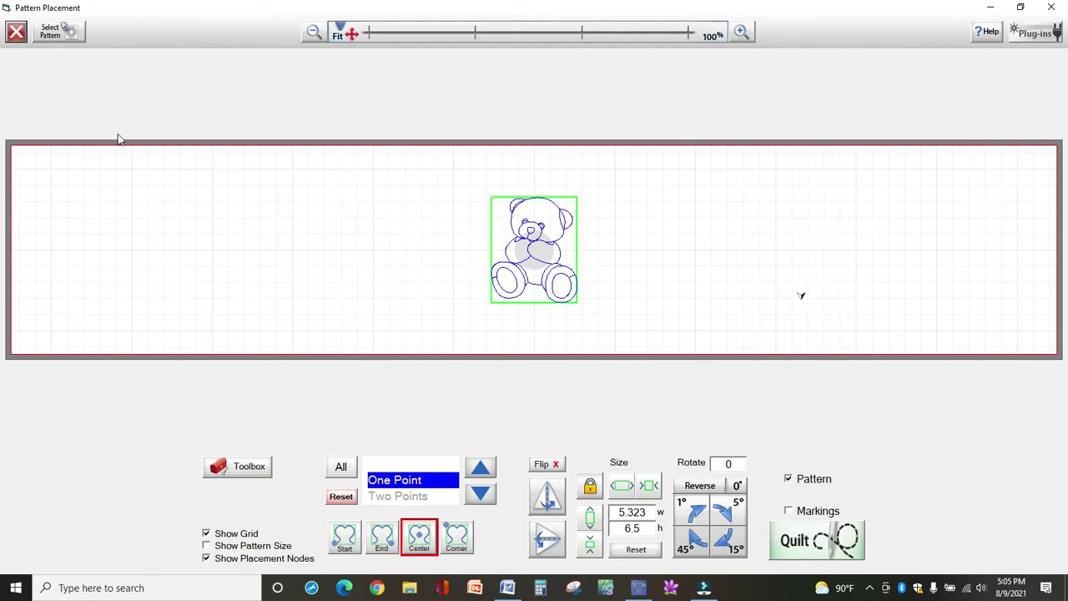
{"action": "left_click", "coordinate": [247, 467]}
{"action": "left_click_drag", "start_coordinate": [289, 494], "coordinate": [290, 514]}
{"action": "left_click", "coordinate": [291, 487]}
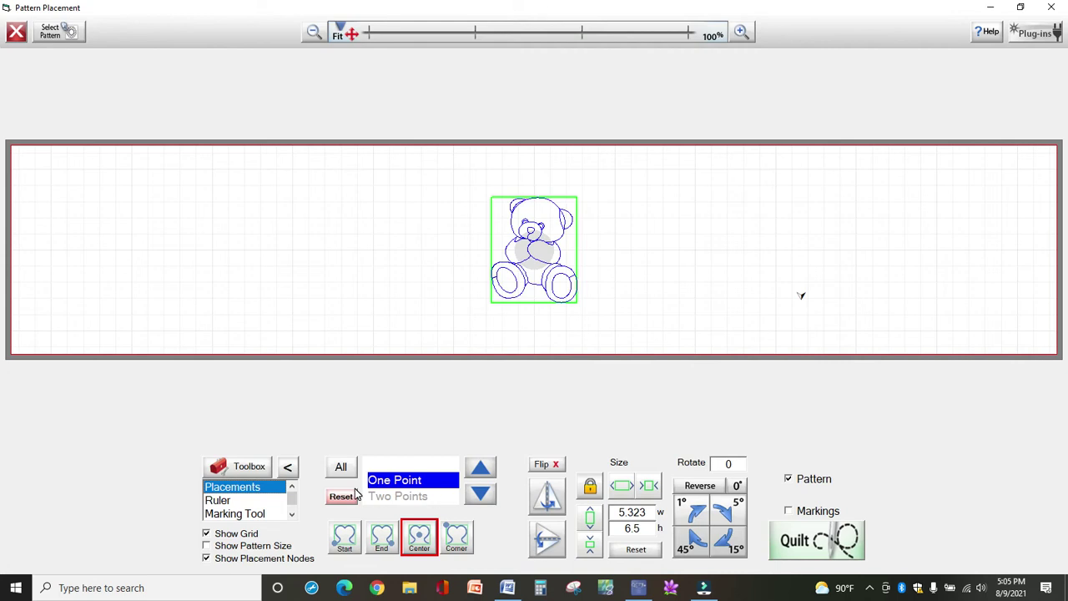
{"action": "left_click", "coordinate": [242, 503]}
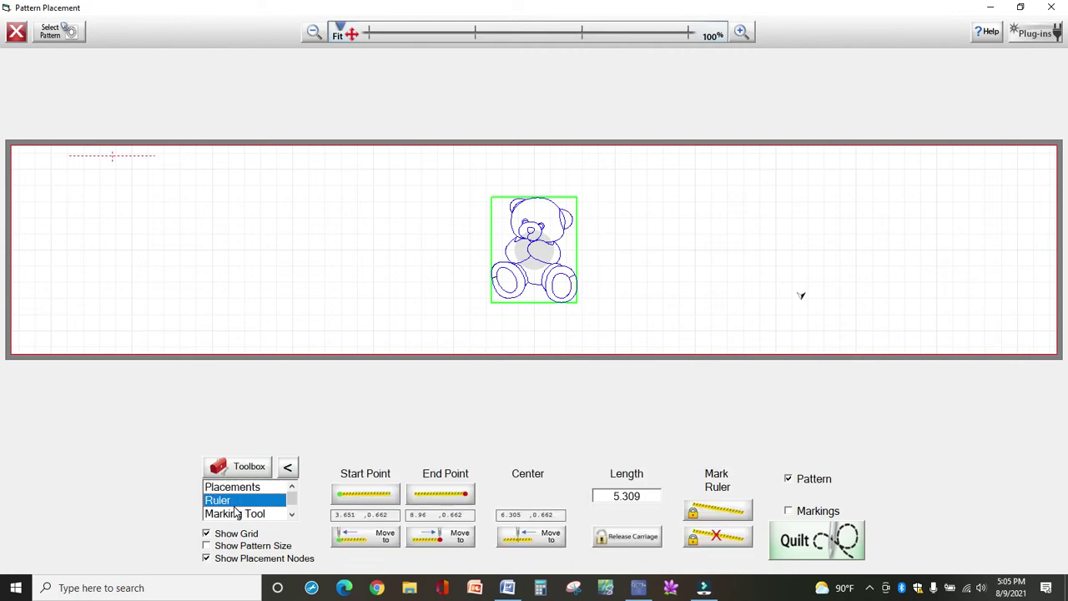
{"action": "left_click", "coordinate": [236, 513]}
{"action": "left_click", "coordinate": [292, 515]}
{"action": "left_click", "coordinate": [242, 513]}
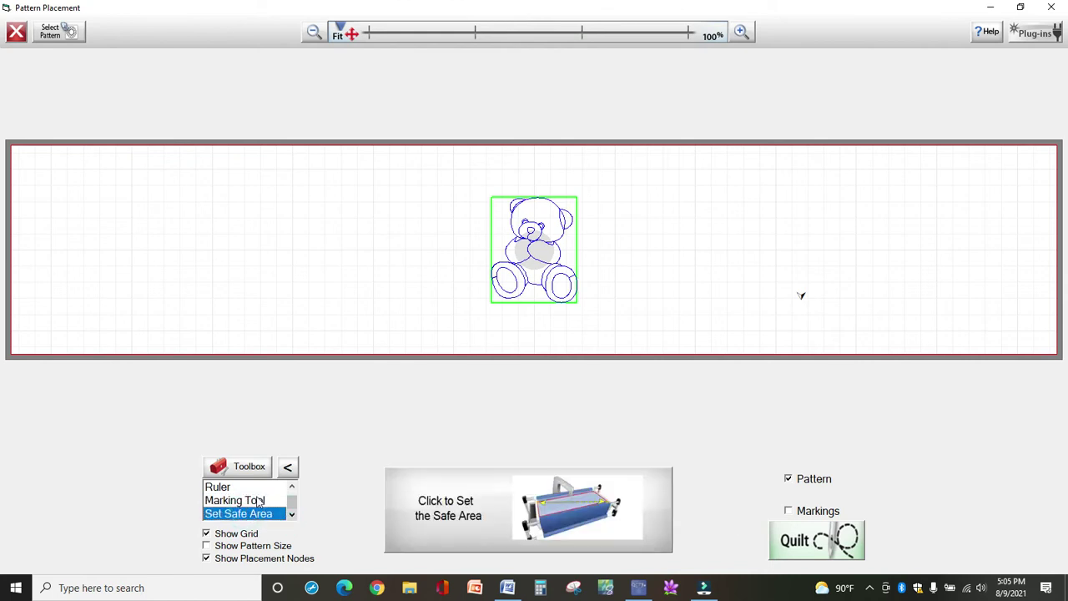
{"action": "left_click", "coordinate": [258, 504]}
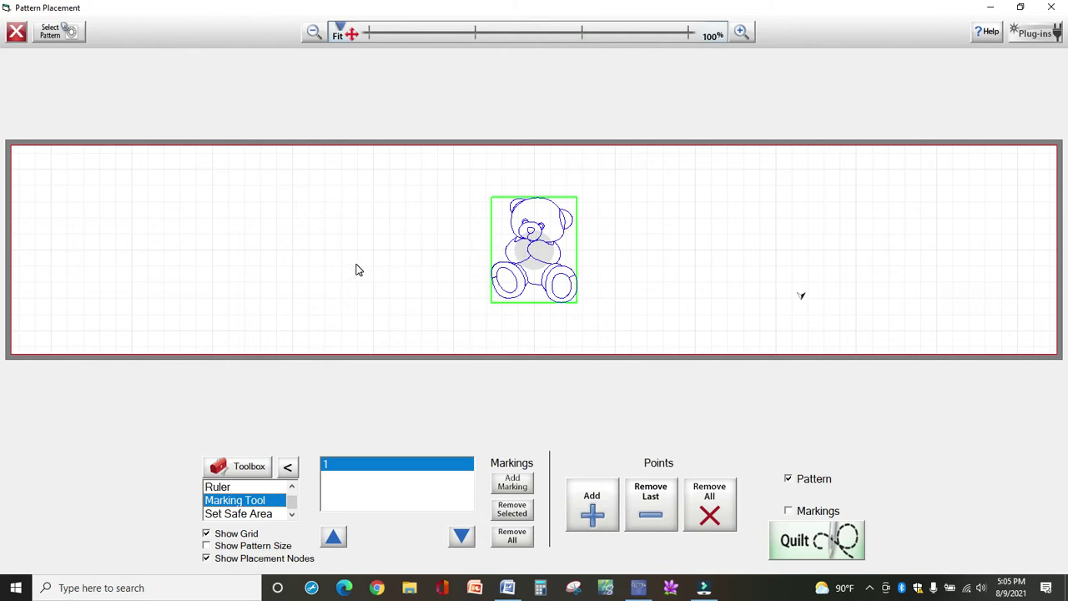
{"action": "left_click", "coordinate": [292, 496]}
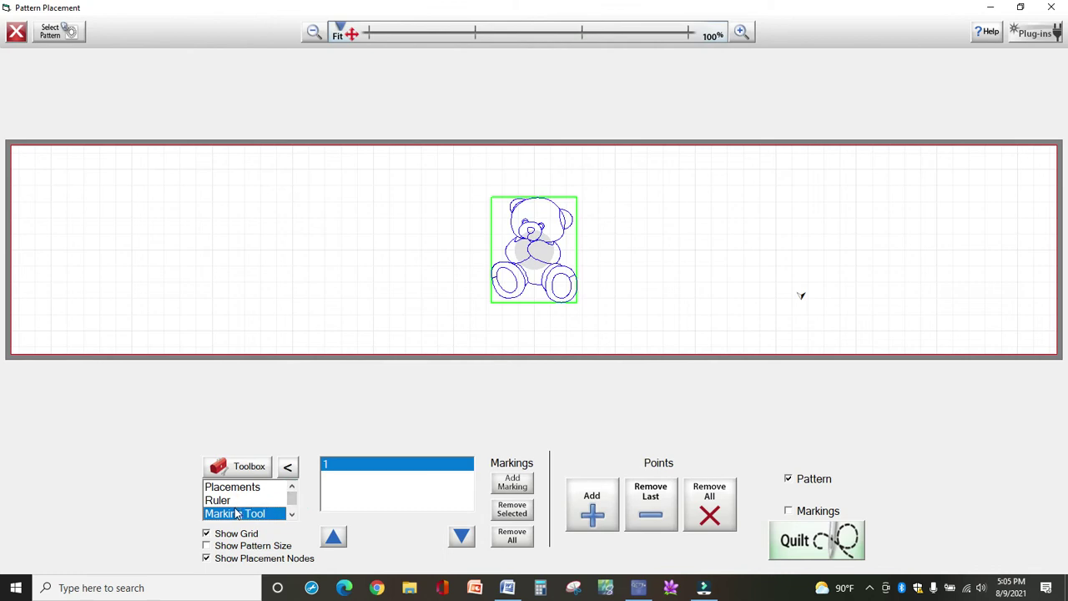
{"action": "left_click", "coordinate": [232, 489]}
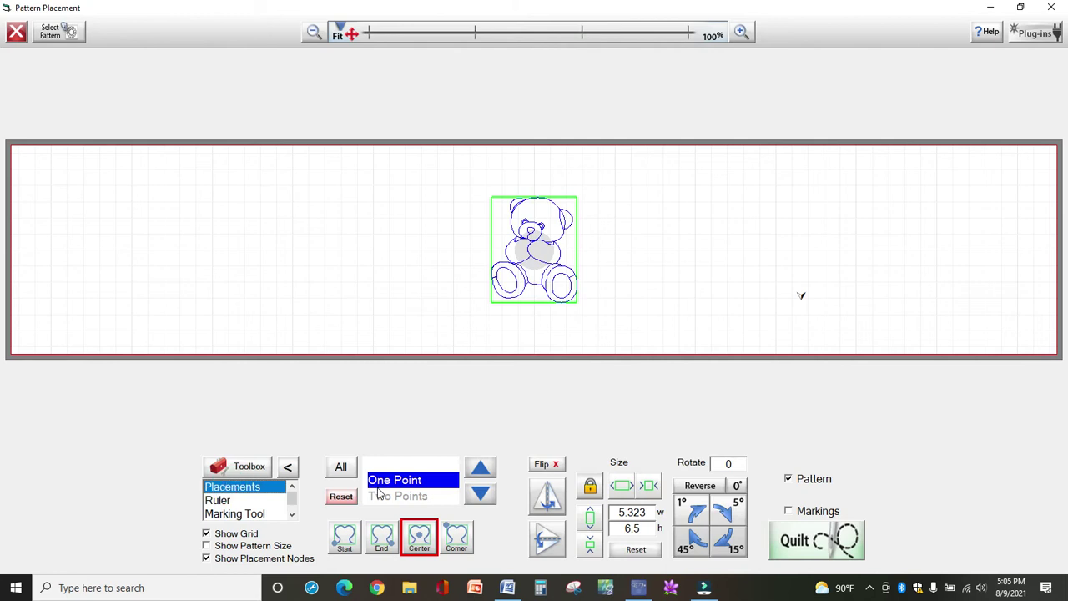
- Step through the placement methods to Four Points and choose Fit for the bear
{"action": "left_click", "coordinate": [341, 469]}
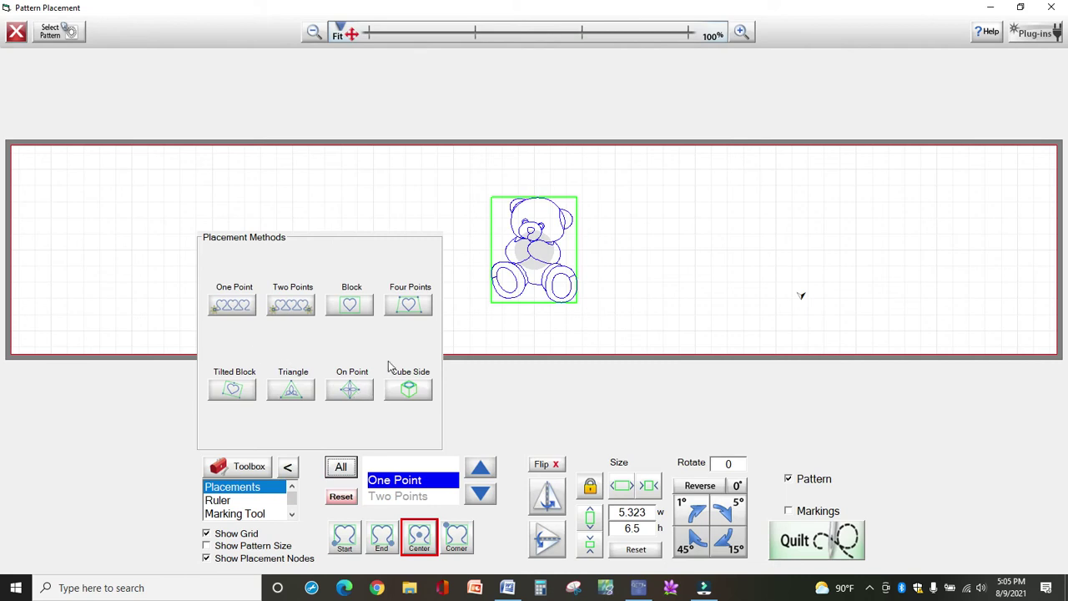
{"action": "left_click", "coordinate": [482, 497]}
{"action": "left_click", "coordinate": [480, 496]}
{"action": "left_click", "coordinate": [480, 496]}
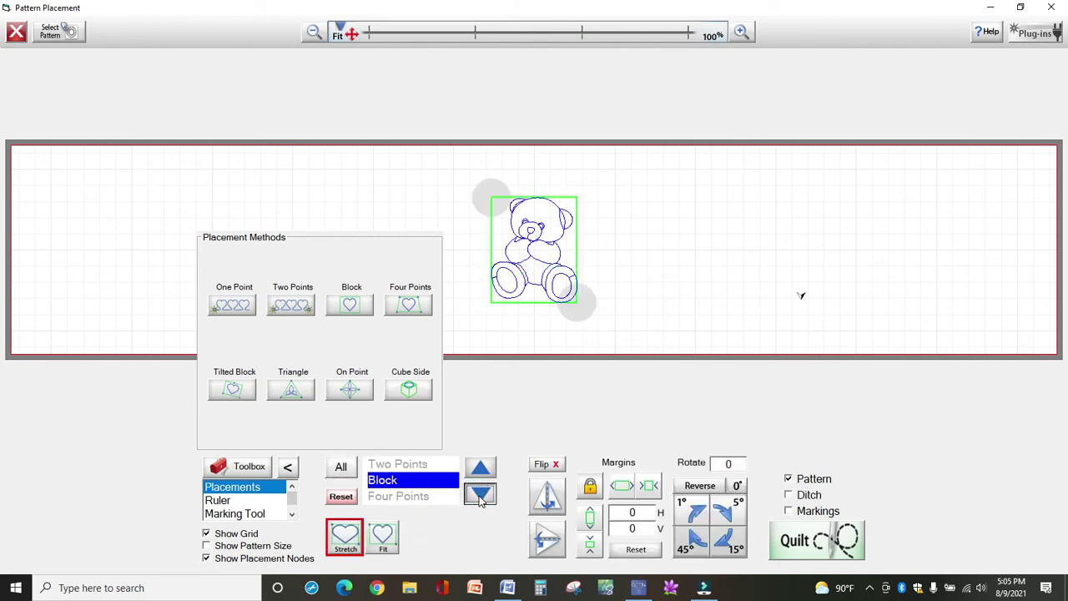
{"action": "left_click", "coordinate": [481, 496]}
{"action": "left_click", "coordinate": [481, 472]}
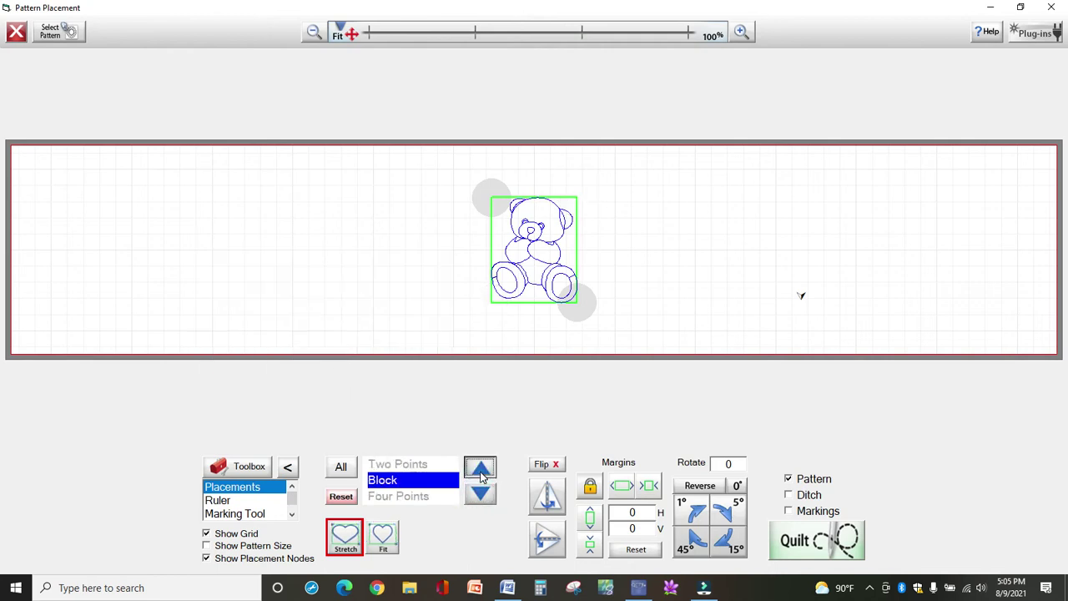
{"action": "left_click", "coordinate": [481, 472]}
{"action": "left_click", "coordinate": [481, 471]}
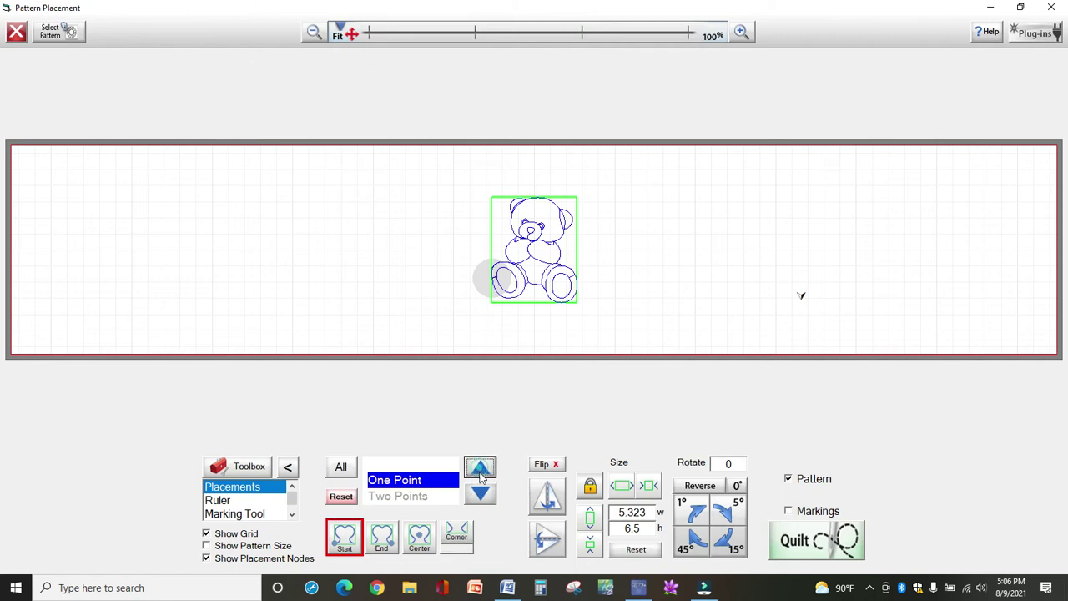
{"action": "left_click", "coordinate": [482, 497]}
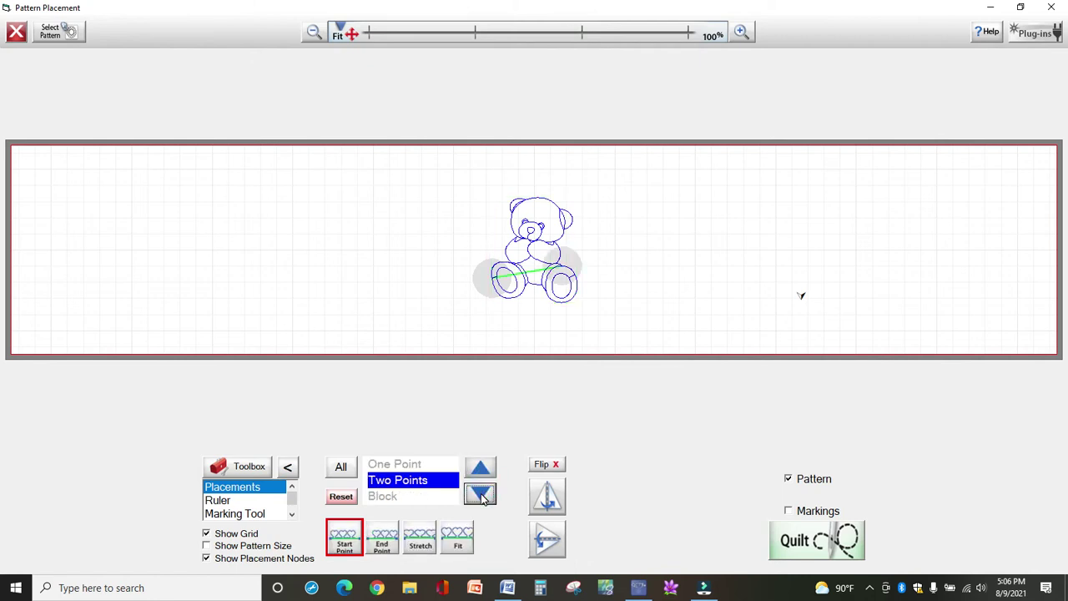
{"action": "left_click", "coordinate": [481, 497]}
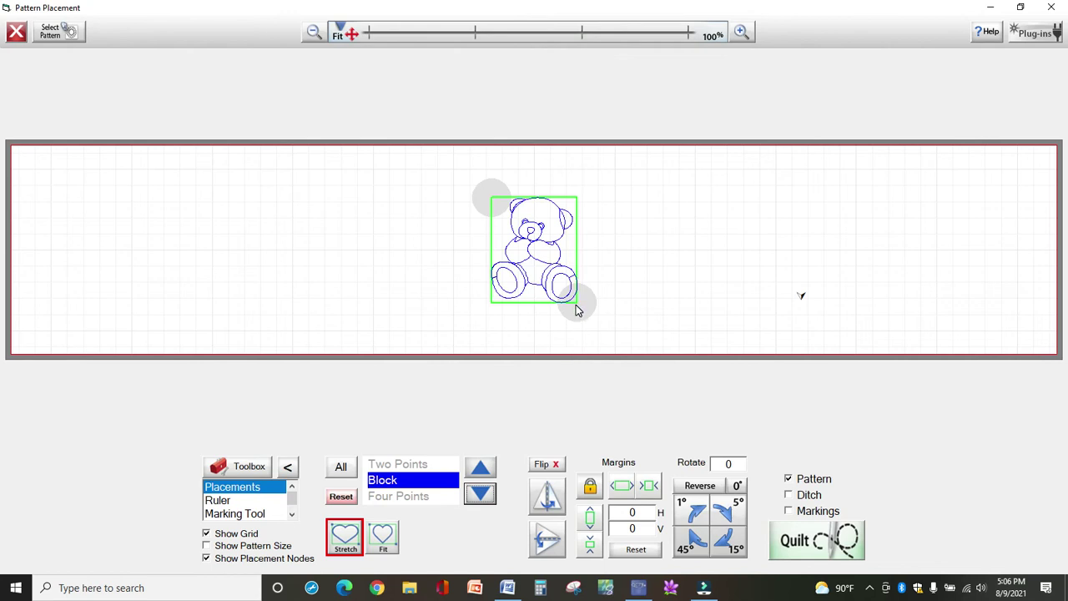
{"action": "left_click", "coordinate": [473, 498]}
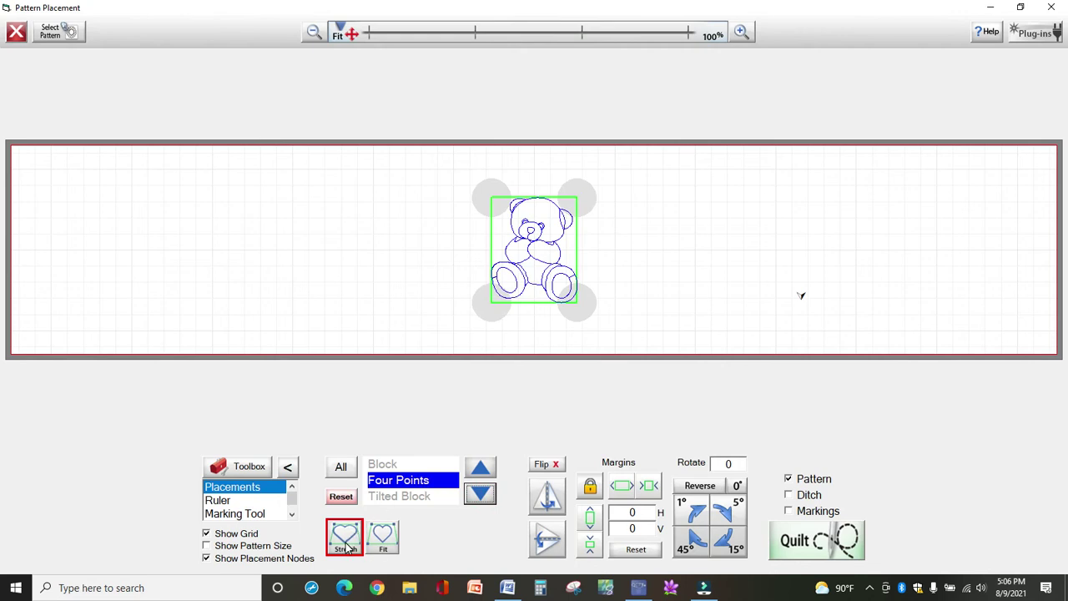
{"action": "left_click", "coordinate": [379, 544]}
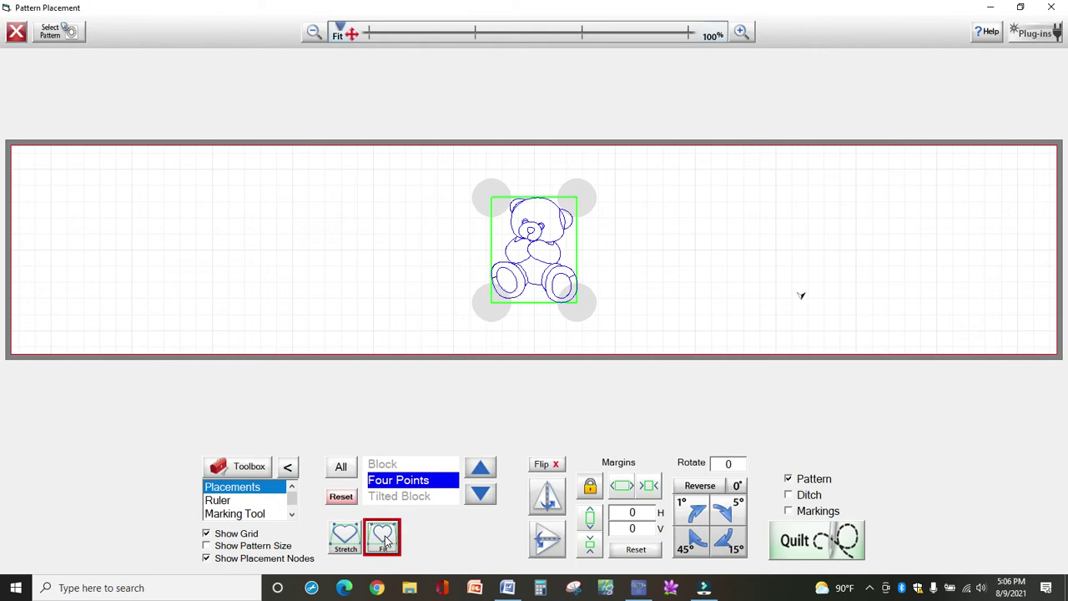
- Flip the bear horizontally and vertically until it stands upright
{"action": "left_click", "coordinate": [547, 499]}
{"action": "left_click", "coordinate": [550, 540]}
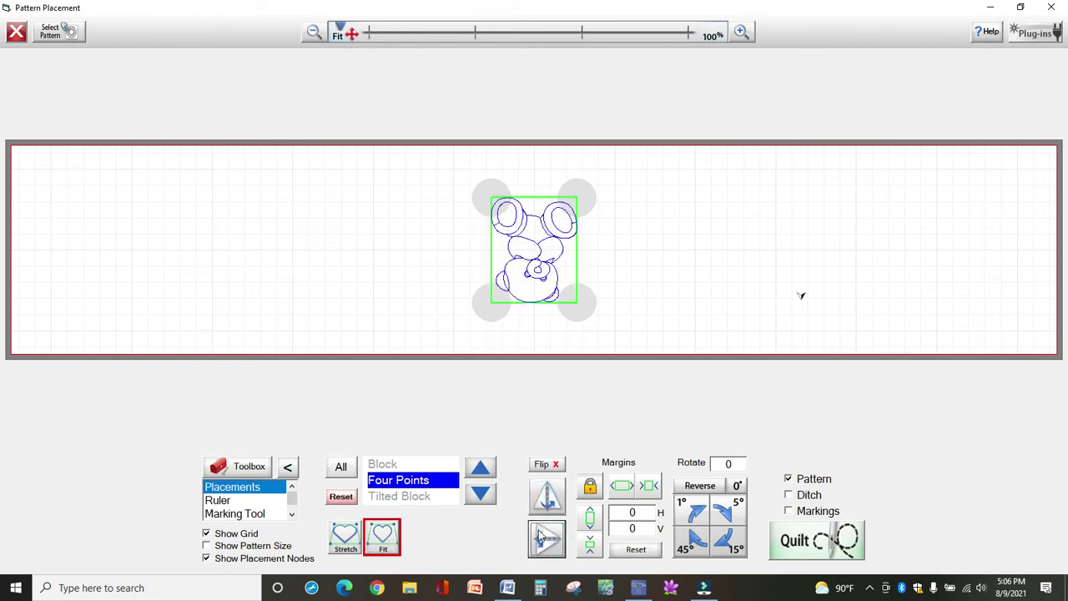
{"action": "left_click", "coordinate": [546, 538]}
{"action": "left_click", "coordinate": [551, 498]}
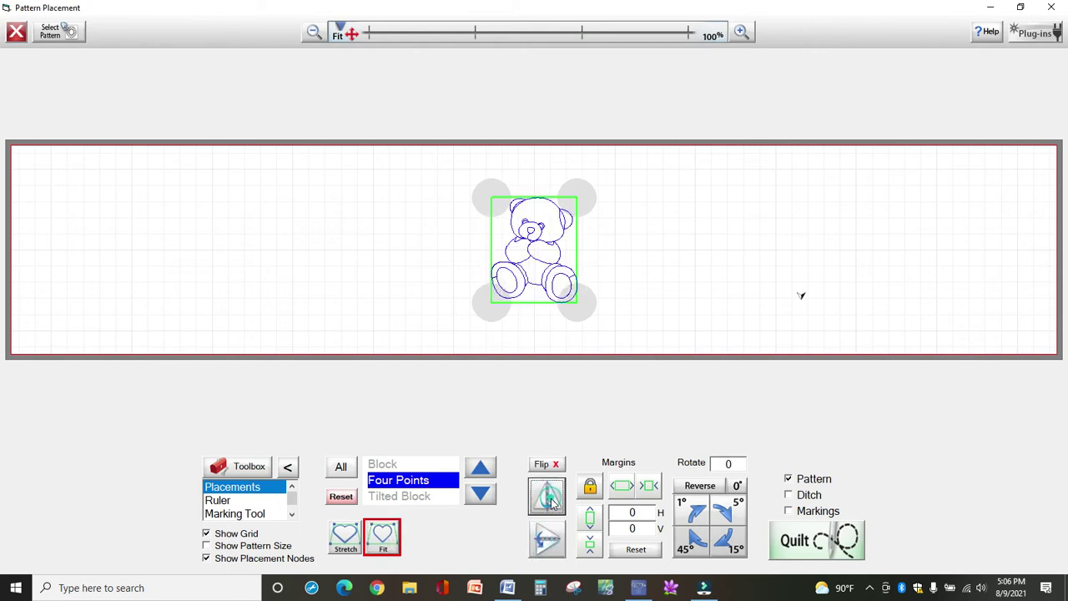
- Use Stretch with Block placement and 0.25 horizontal and vertical margins
{"action": "left_click", "coordinate": [624, 491]}
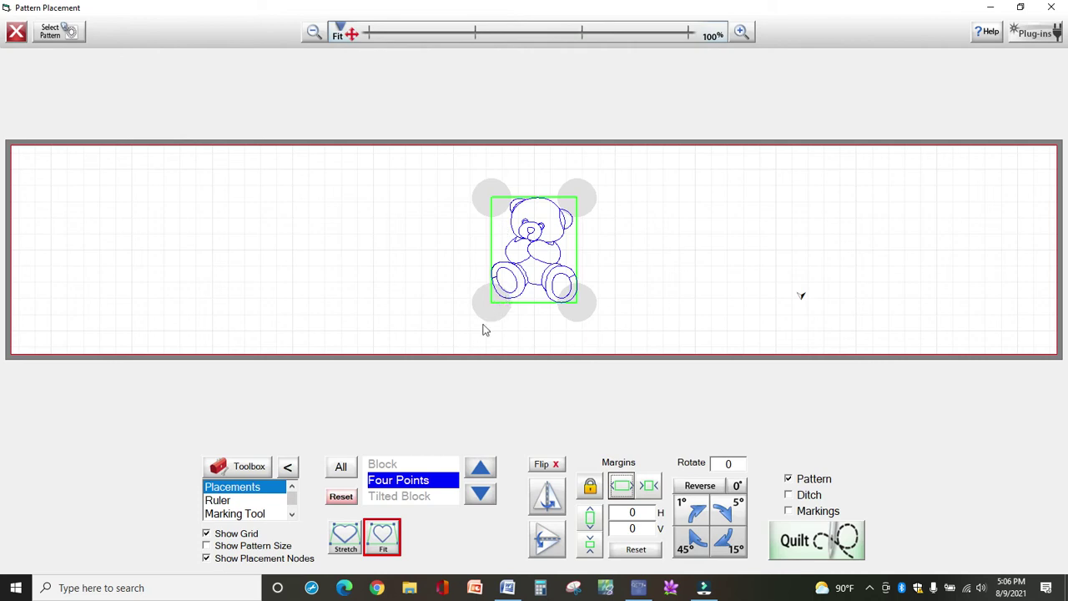
{"action": "left_click", "coordinate": [343, 544]}
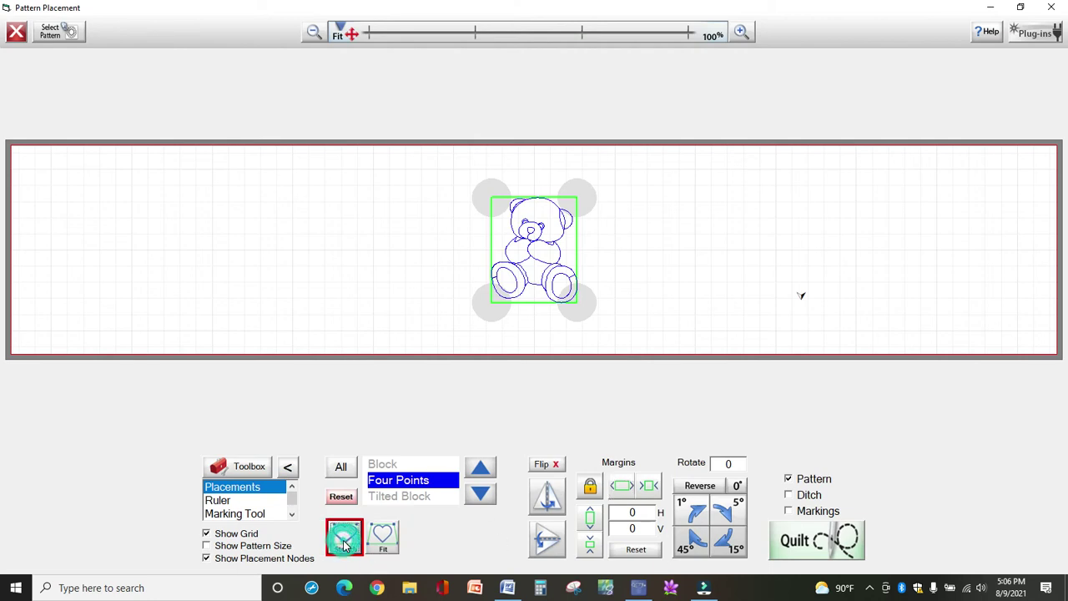
{"action": "left_click", "coordinate": [626, 484]}
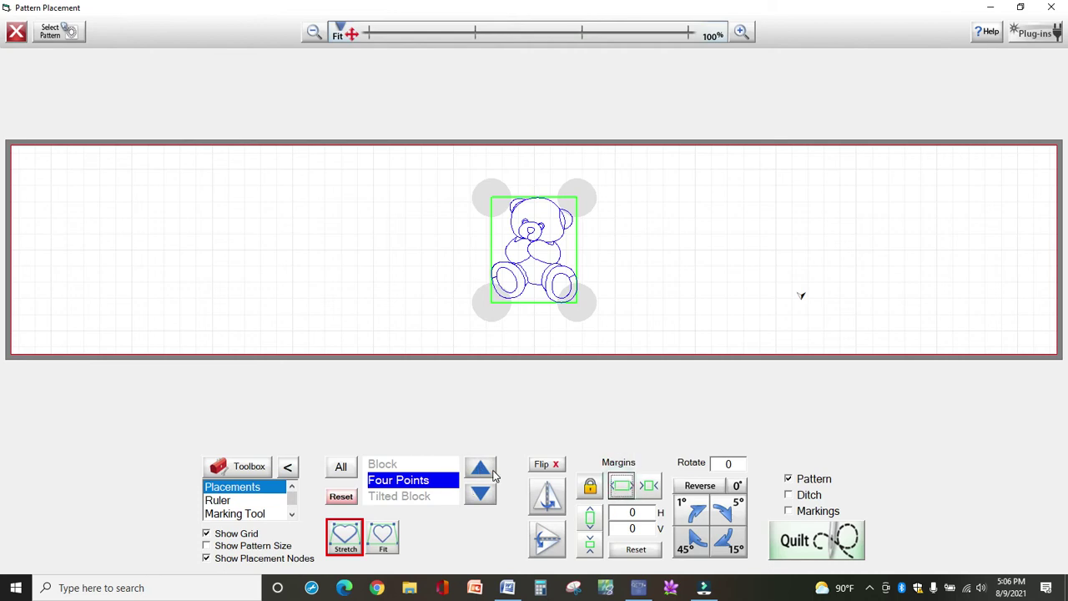
{"action": "left_click", "coordinate": [481, 470]}
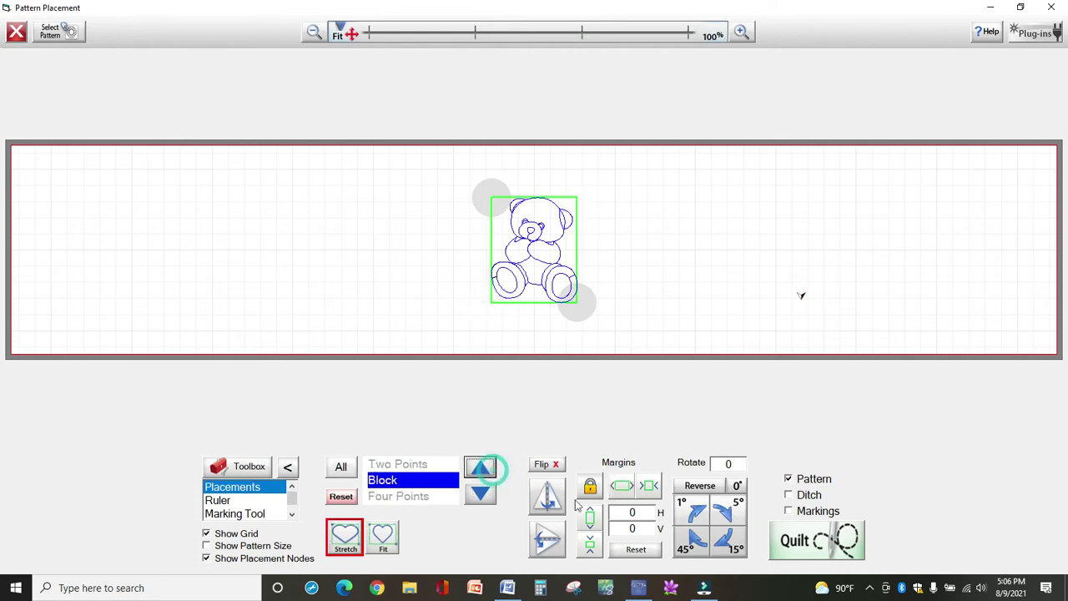
{"action": "left_click", "coordinate": [650, 487]}
{"action": "left_click", "coordinate": [650, 487]}
{"action": "left_click", "coordinate": [649, 486]}
{"action": "left_click", "coordinate": [649, 487]}
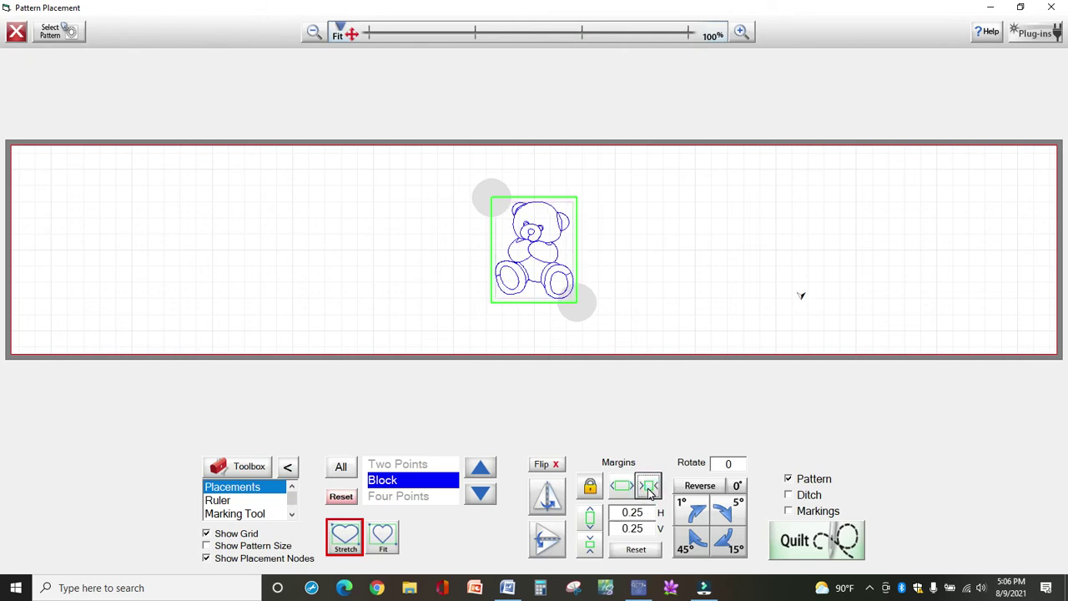
{"action": "left_click", "coordinate": [649, 487]}
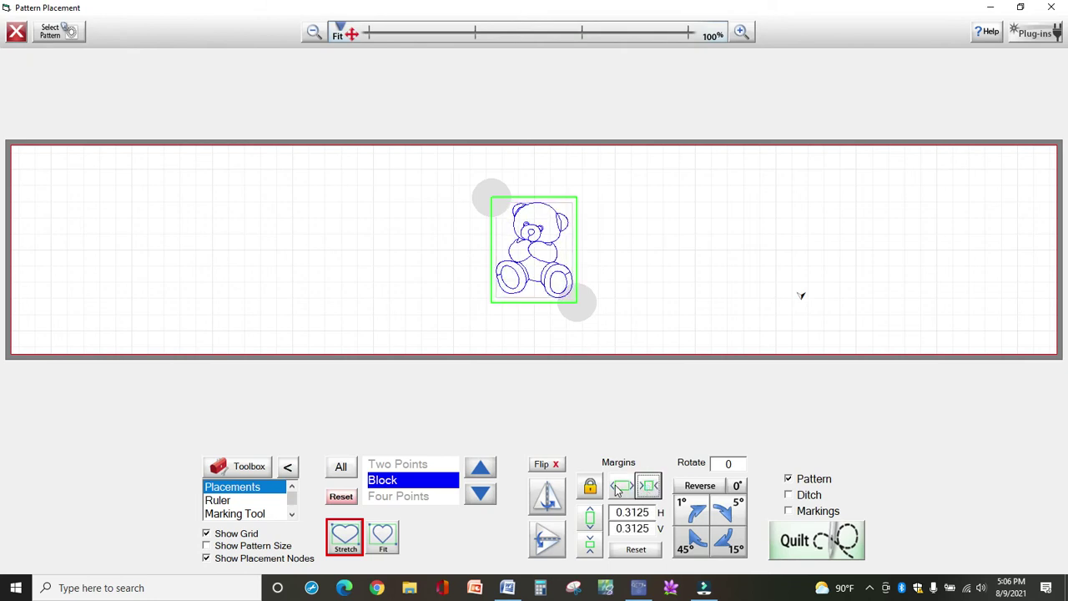
{"action": "left_click", "coordinate": [621, 485]}
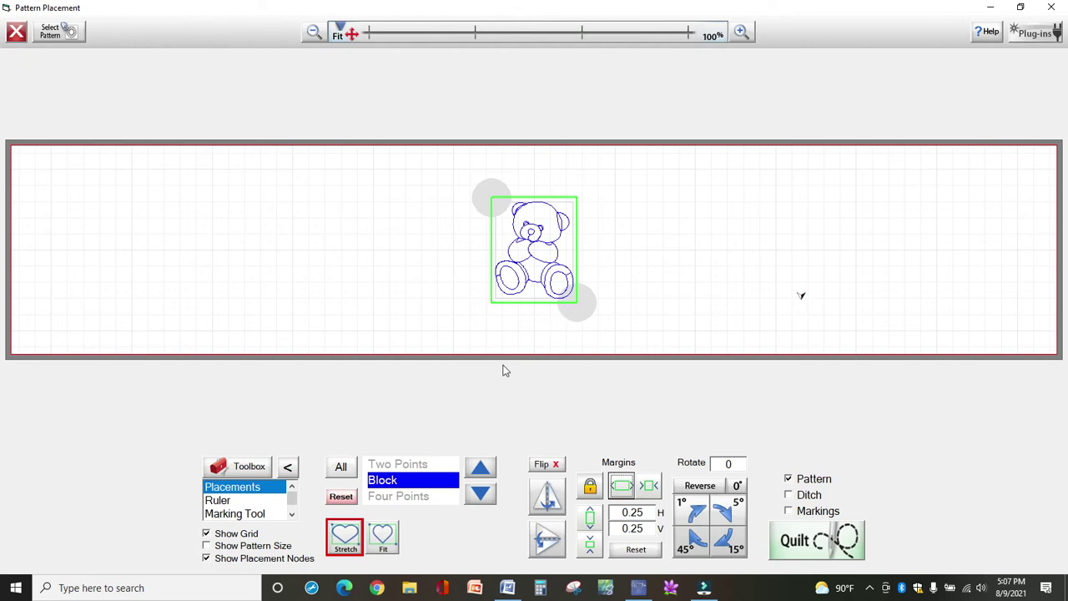
- Switch back to Four Points and rotate the bear 45°, then back to 0°
{"action": "left_click", "coordinate": [413, 496]}
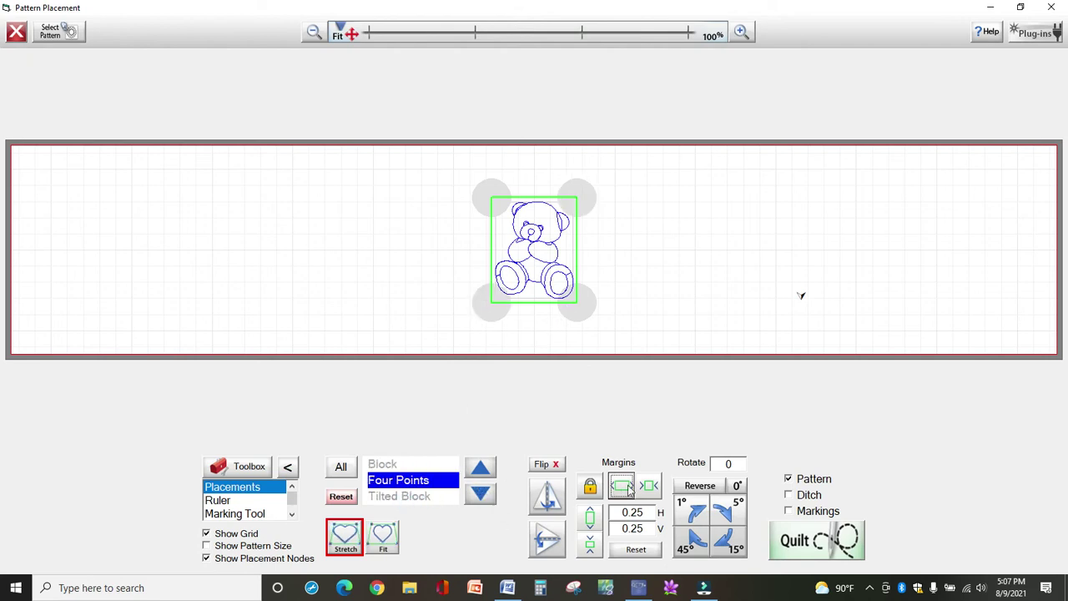
{"action": "left_click", "coordinate": [692, 542]}
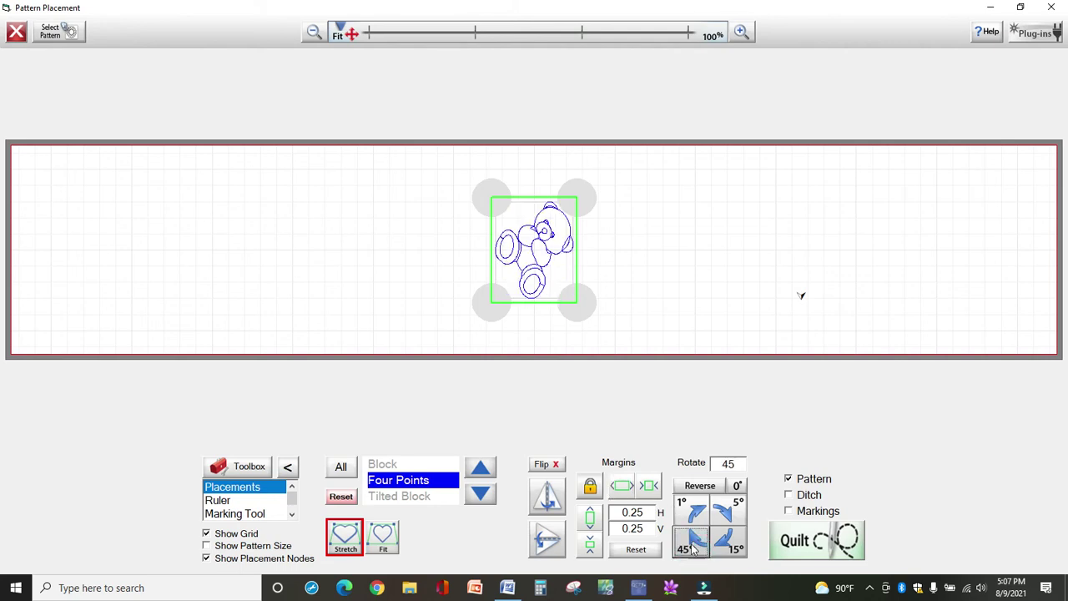
{"action": "left_click", "coordinate": [700, 485]}
{"action": "left_click", "coordinate": [692, 544]}
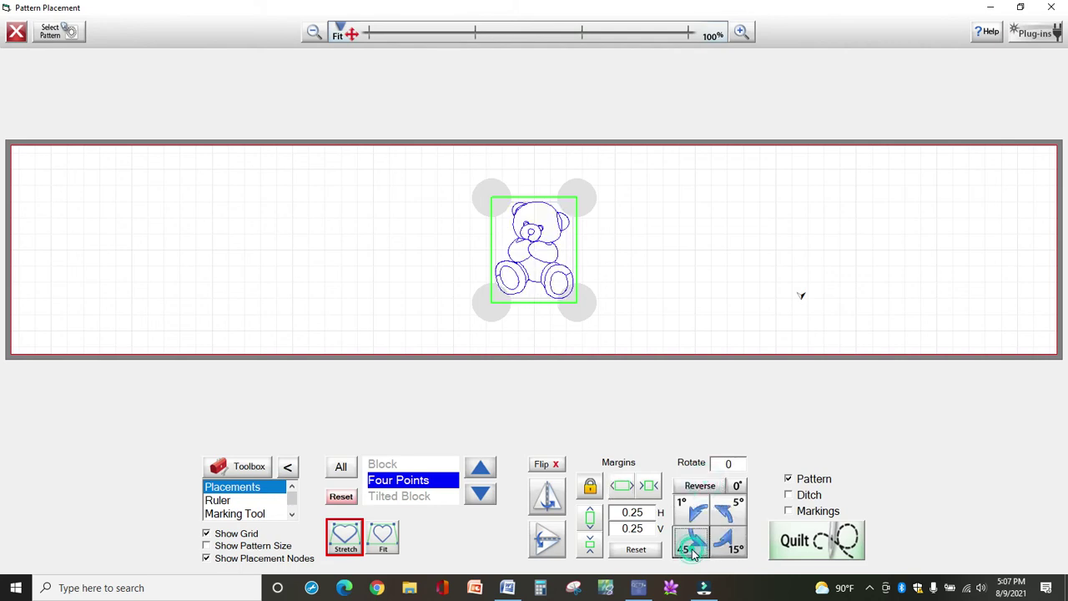
- Toggle ditch stitching on and off, then mark a spot near the quilt's top-left
{"action": "left_click", "coordinate": [789, 496]}
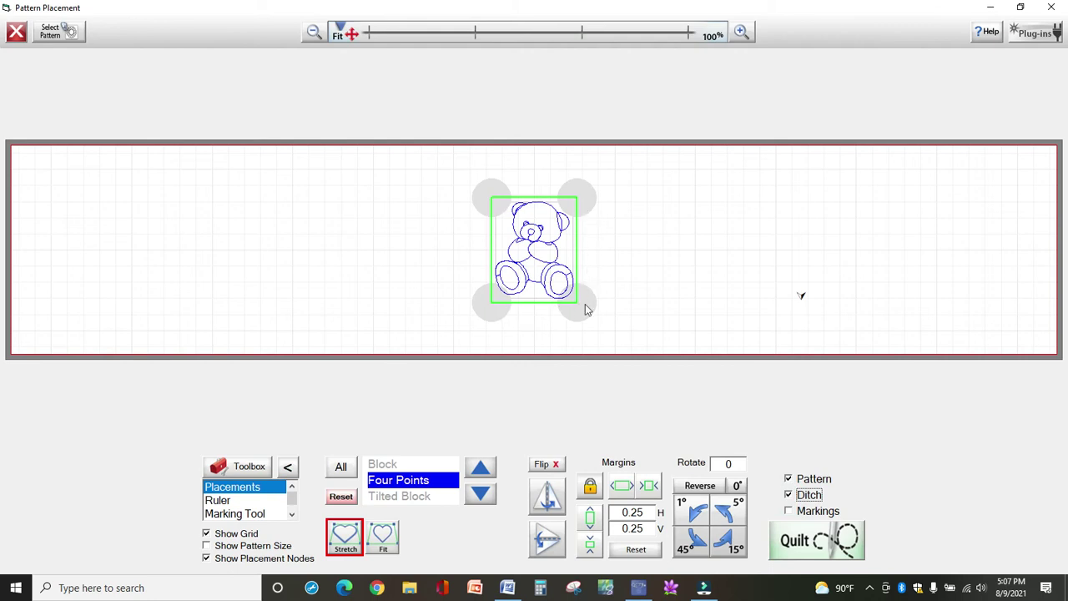
{"action": "left_click", "coordinate": [789, 496]}
{"action": "left_click", "coordinate": [132, 170]}
- Pin the bear block's four corners near the quilt's left edge and generate its stitches
{"action": "left_click", "coordinate": [492, 201]}
{"action": "left_click", "coordinate": [491, 201]}
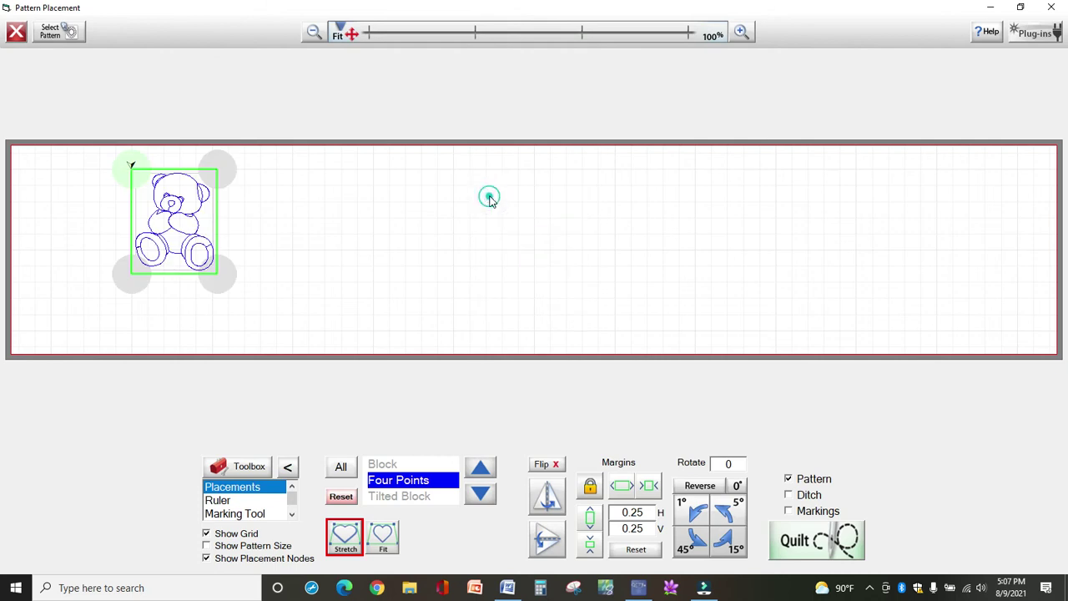
{"action": "left_click", "coordinate": [243, 173]}
{"action": "left_click", "coordinate": [218, 177]}
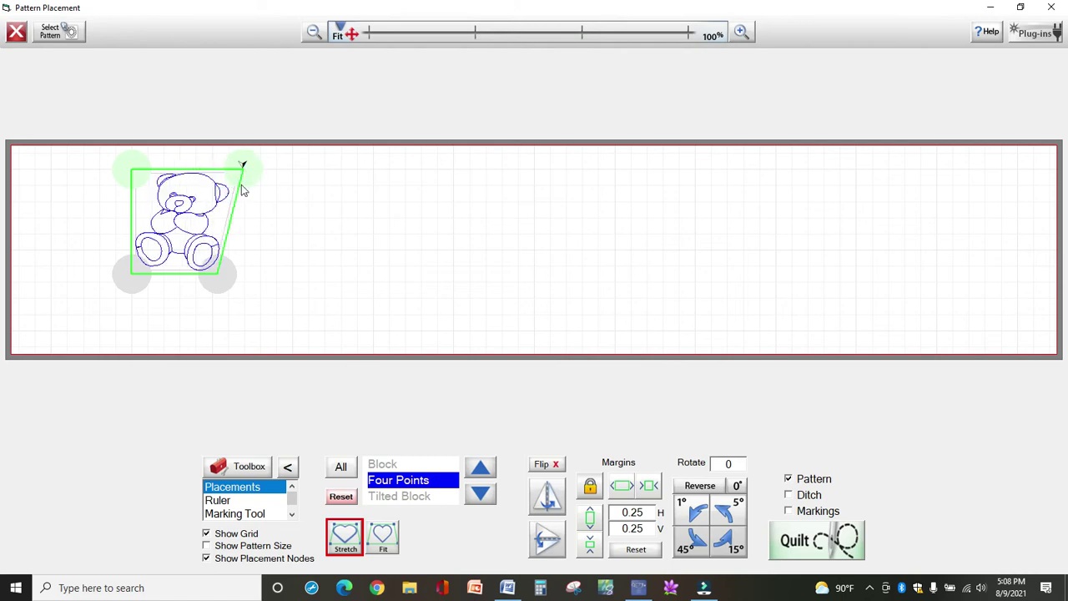
{"action": "left_click", "coordinate": [244, 283]}
{"action": "left_click", "coordinate": [218, 282]}
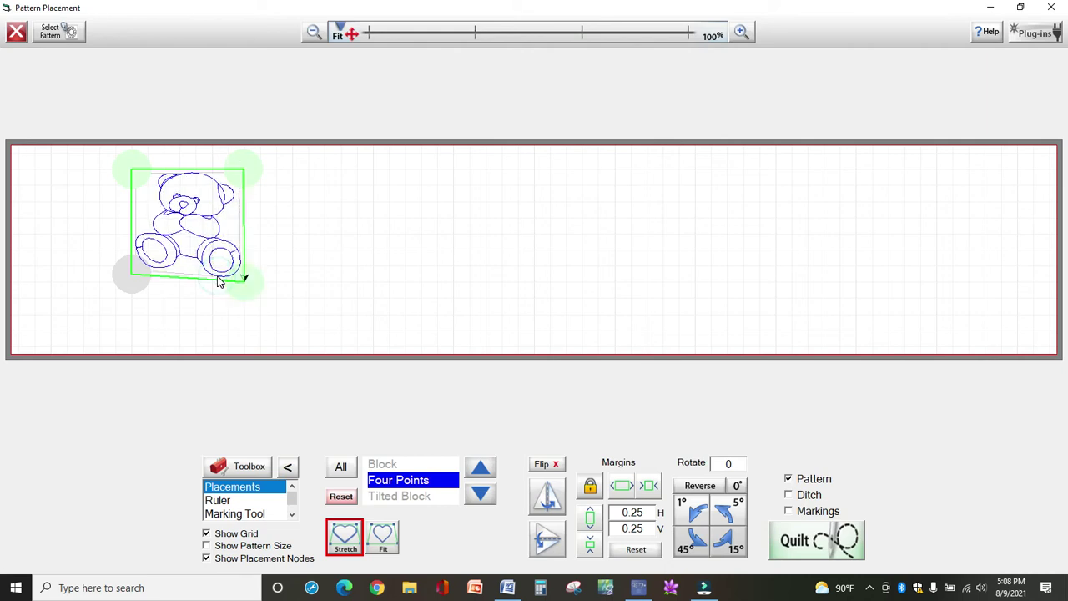
{"action": "left_click", "coordinate": [131, 296]}
{"action": "left_click", "coordinate": [131, 280]}
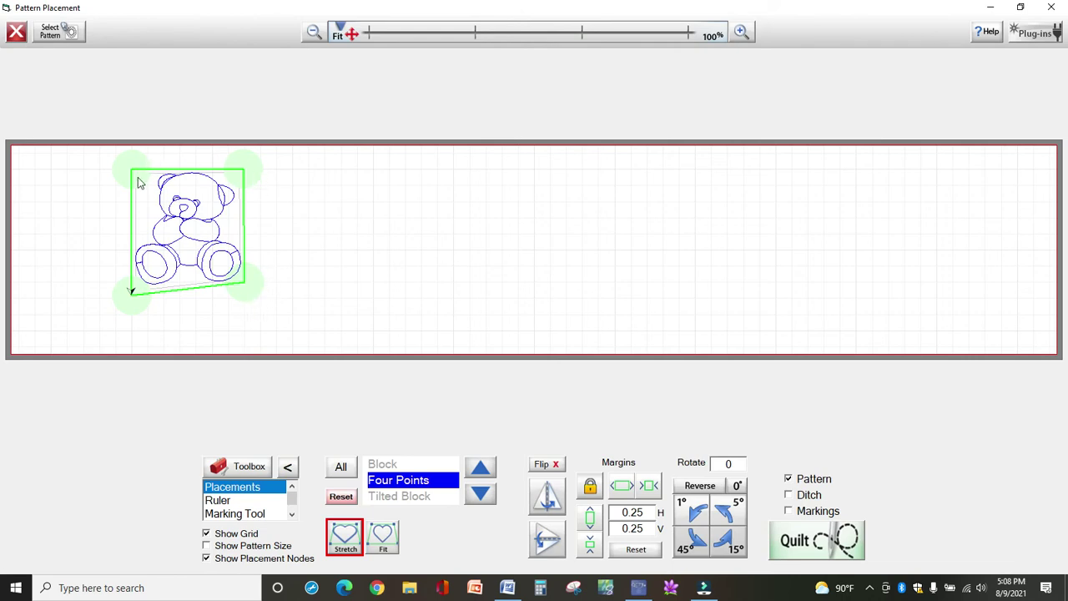
{"action": "left_click", "coordinate": [810, 544]}
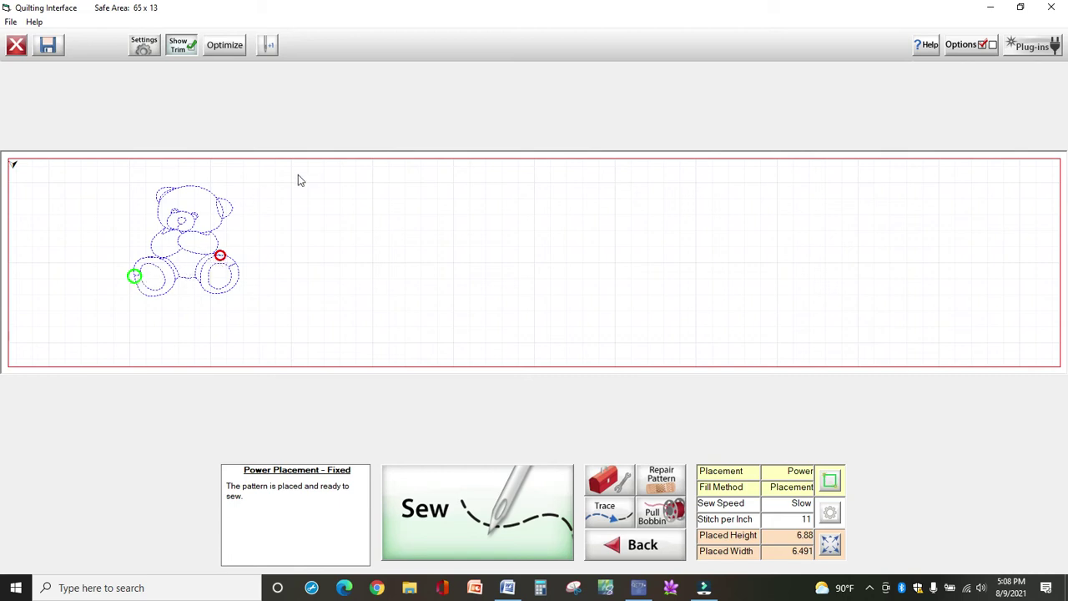
- In Quilting Settings, keep Slow speed, 3 tie-off stitches and the micro stitch tie-off
{"action": "left_click", "coordinate": [144, 48]}
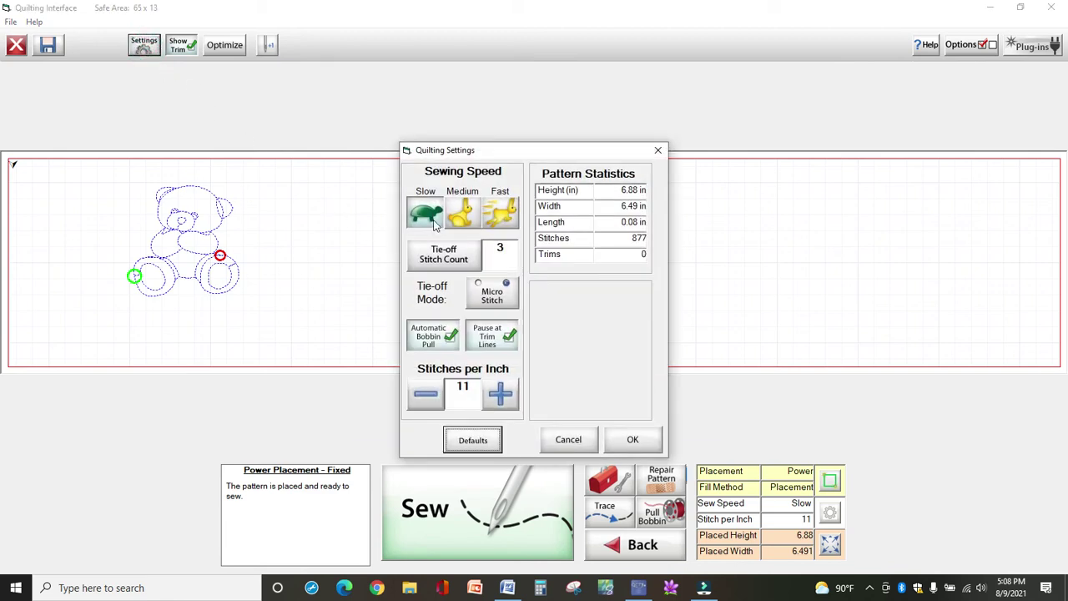
{"action": "left_click", "coordinate": [430, 216]}
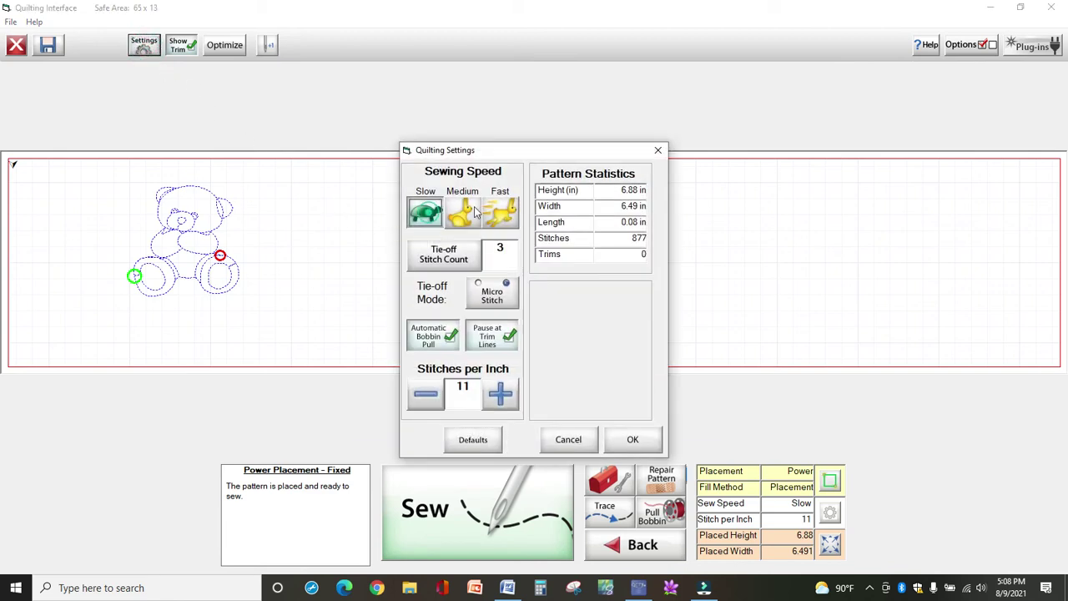
{"action": "left_click", "coordinate": [499, 215]}
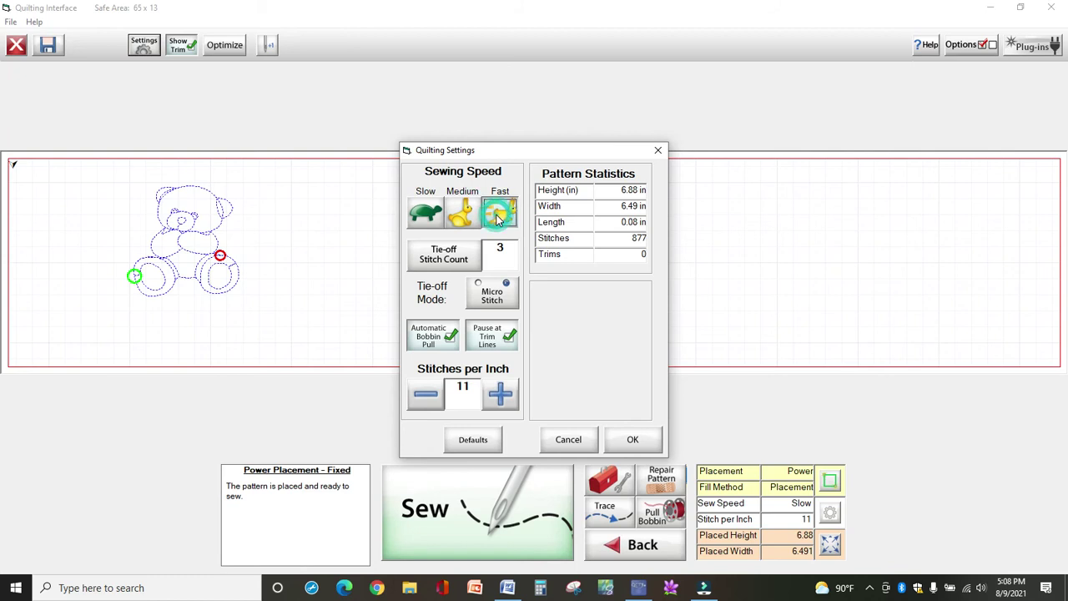
{"action": "left_click", "coordinate": [430, 217]}
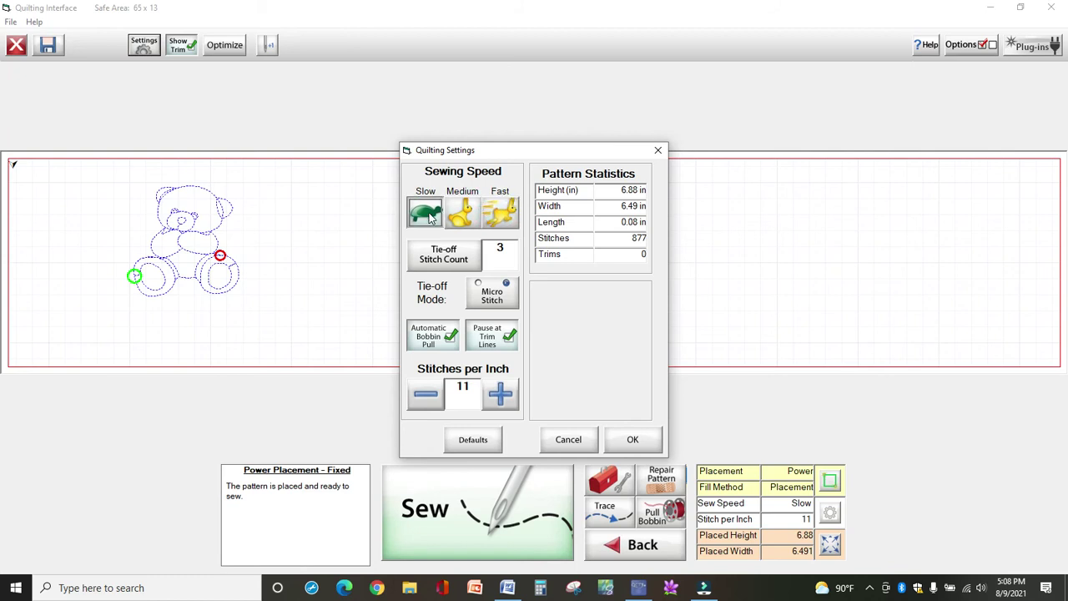
{"action": "left_click", "coordinate": [457, 263]}
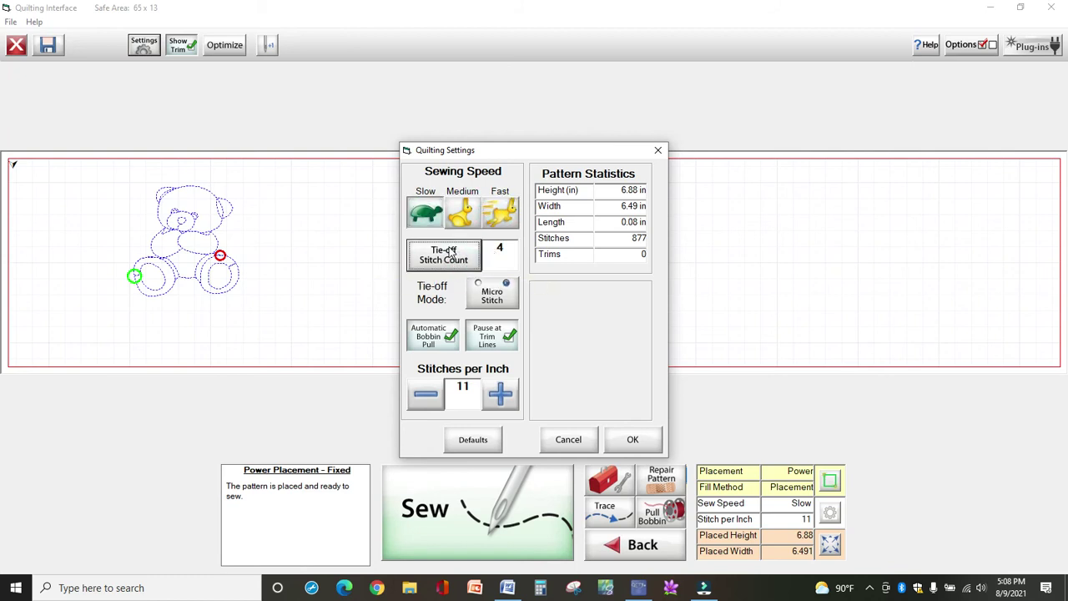
{"action": "left_click", "coordinate": [451, 258]}
{"action": "left_click", "coordinate": [459, 260]}
{"action": "left_click", "coordinate": [470, 260]}
{"action": "left_click", "coordinate": [463, 262]}
{"action": "left_click", "coordinate": [459, 263]}
{"action": "left_click", "coordinate": [481, 291]}
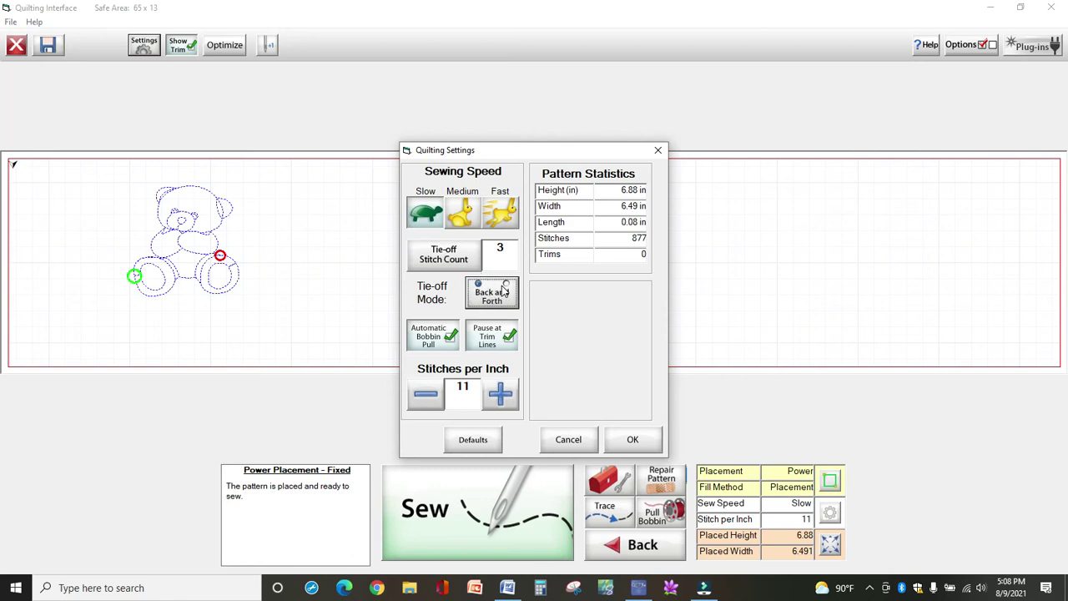
{"action": "left_click", "coordinate": [507, 291]}
- Leave stitches per inch at 11 and confirm the quilting settings
{"action": "left_click", "coordinate": [505, 401]}
{"action": "left_click", "coordinate": [505, 401]}
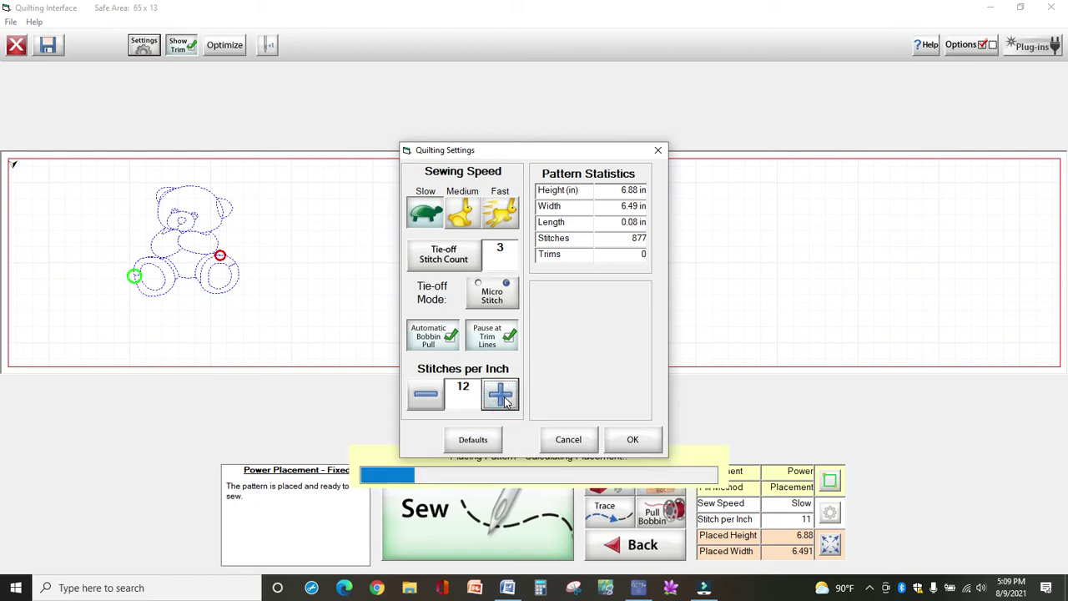
{"action": "left_click", "coordinate": [427, 399]}
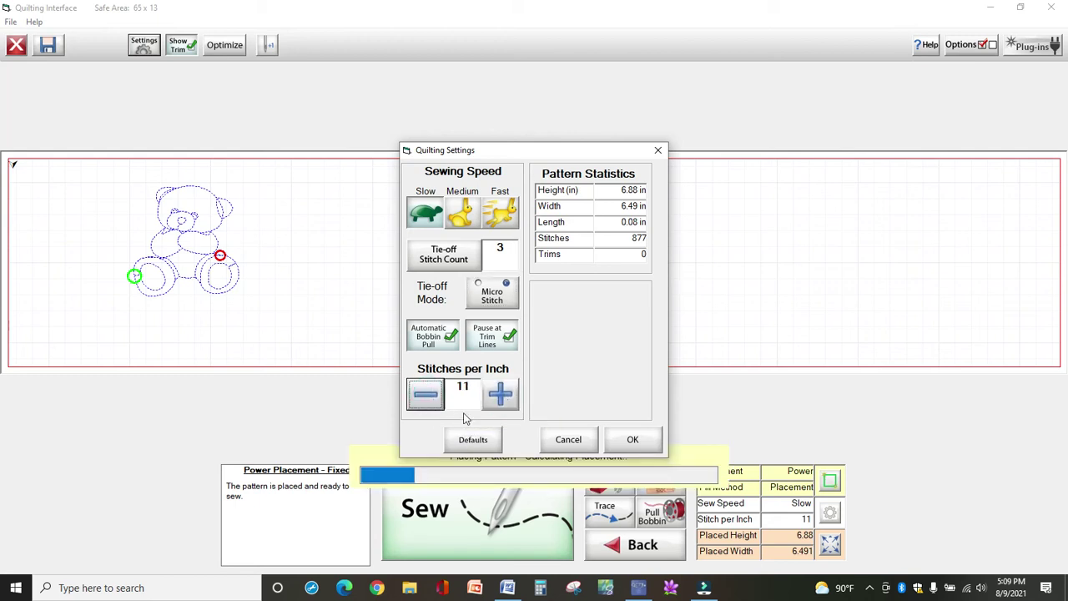
{"action": "left_click", "coordinate": [632, 440]}
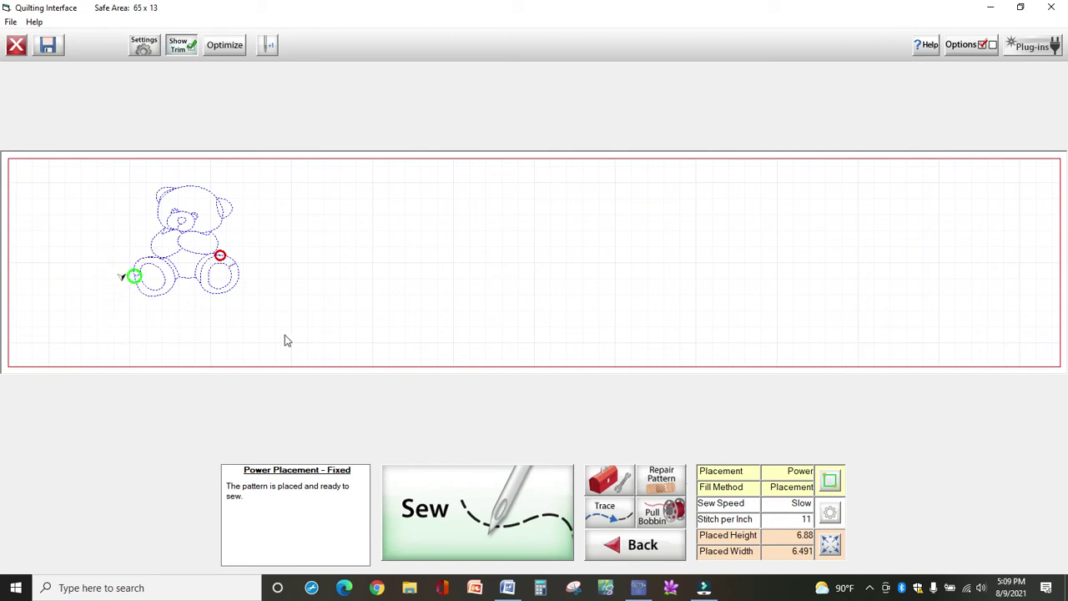
- Pull up the bobbin thread, return the needle to the bear's start, and sew all 877 stitches
{"action": "left_click", "coordinate": [666, 518]}
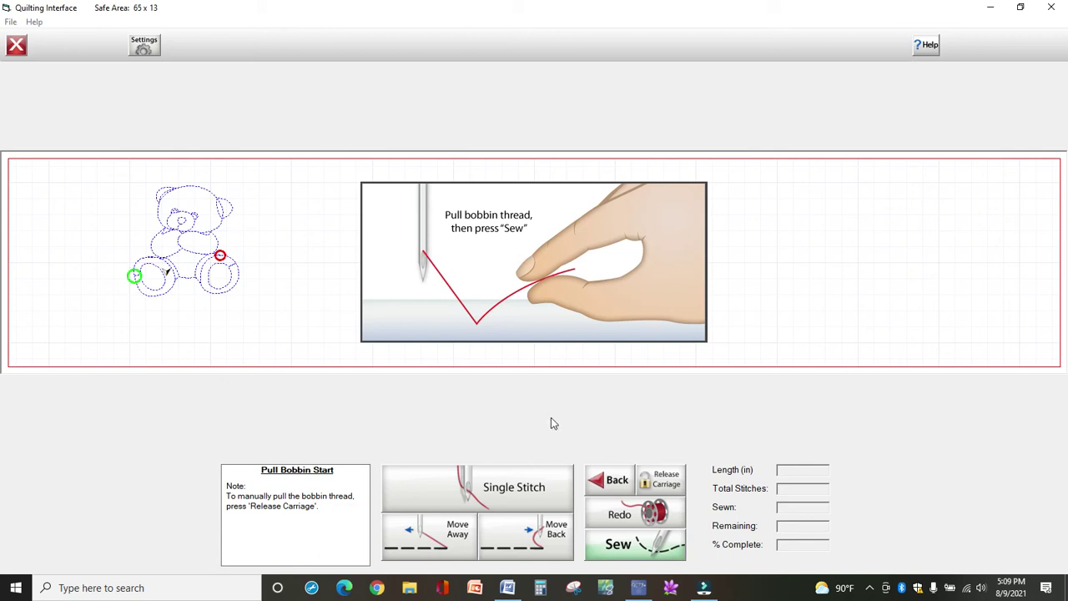
{"action": "left_click", "coordinate": [561, 547]}
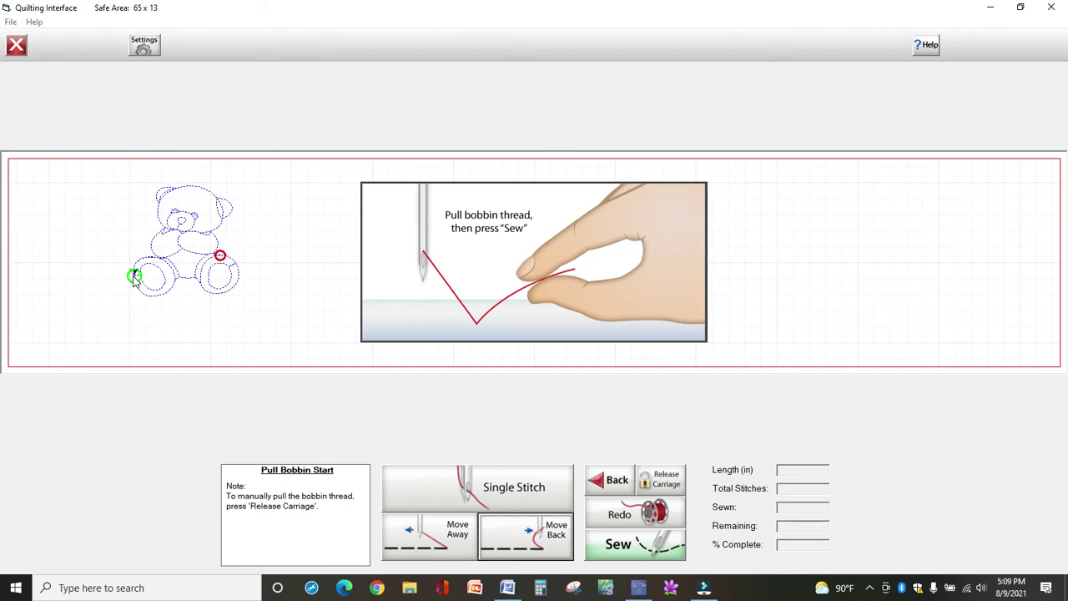
{"action": "left_click", "coordinate": [630, 544]}
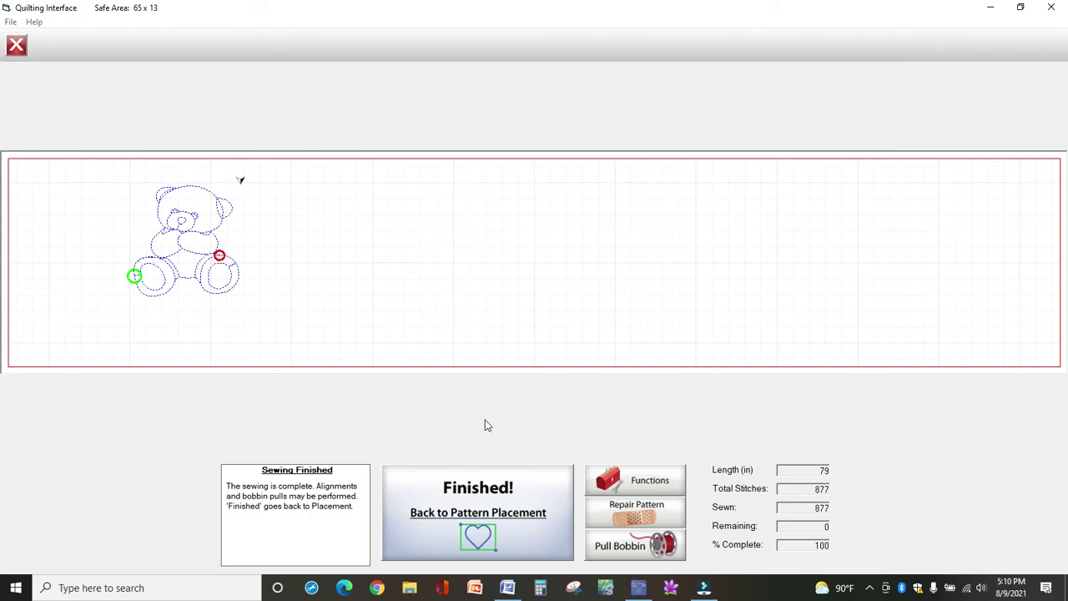
- Once the four-point bear finishes at 877 stitches, return to Pattern Placement
{"action": "left_click", "coordinate": [460, 515]}
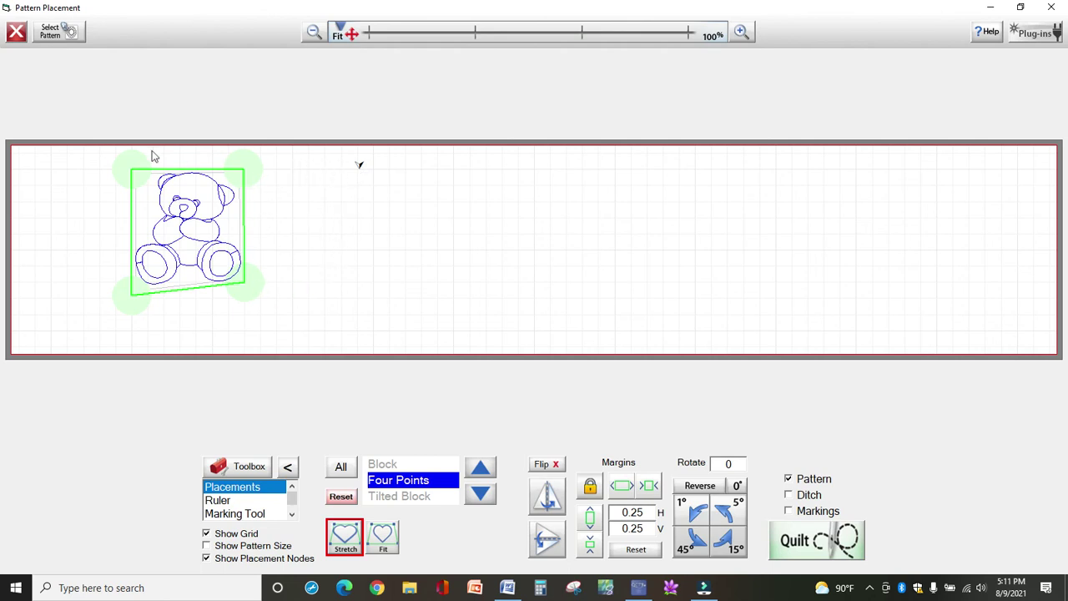
- Move the four corner nodes together to squeeze the bear into a triangle, and bring up the pattern list
{"action": "left_click", "coordinate": [134, 172]}
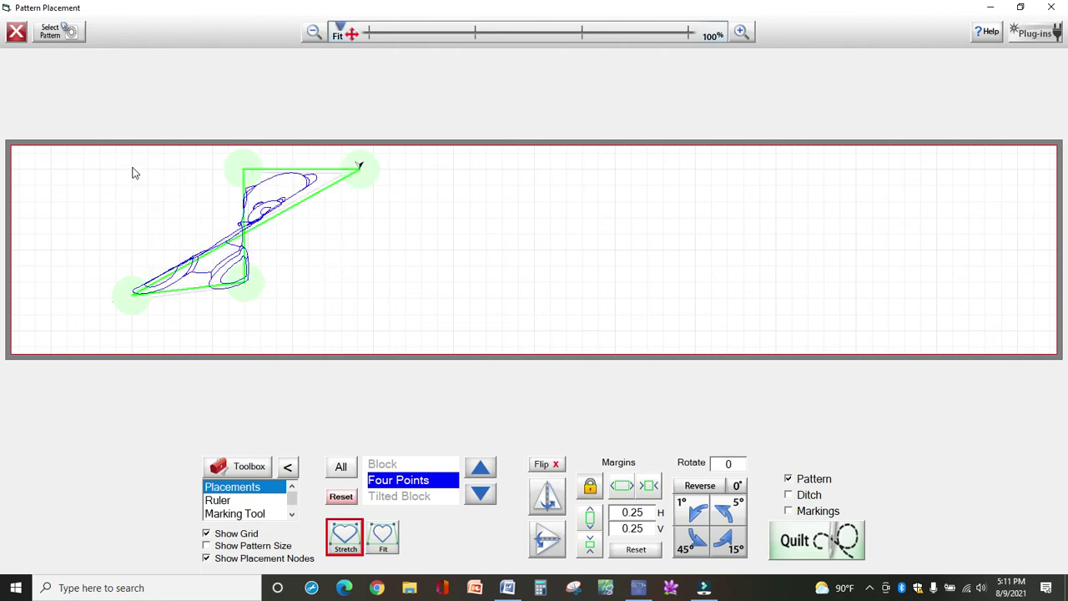
{"action": "left_click", "coordinate": [470, 168]}
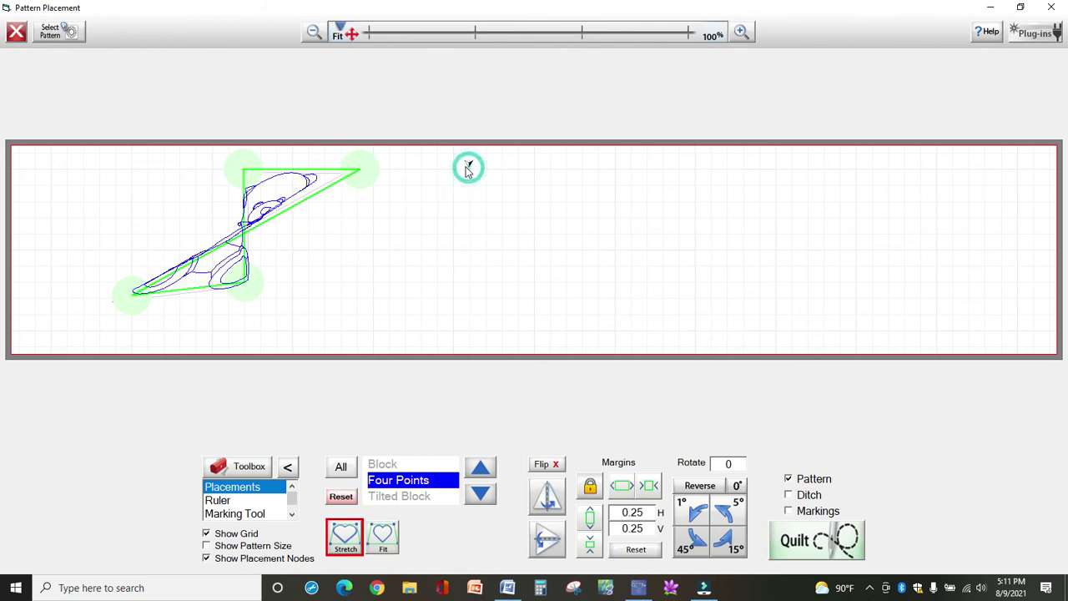
{"action": "left_click", "coordinate": [243, 168]}
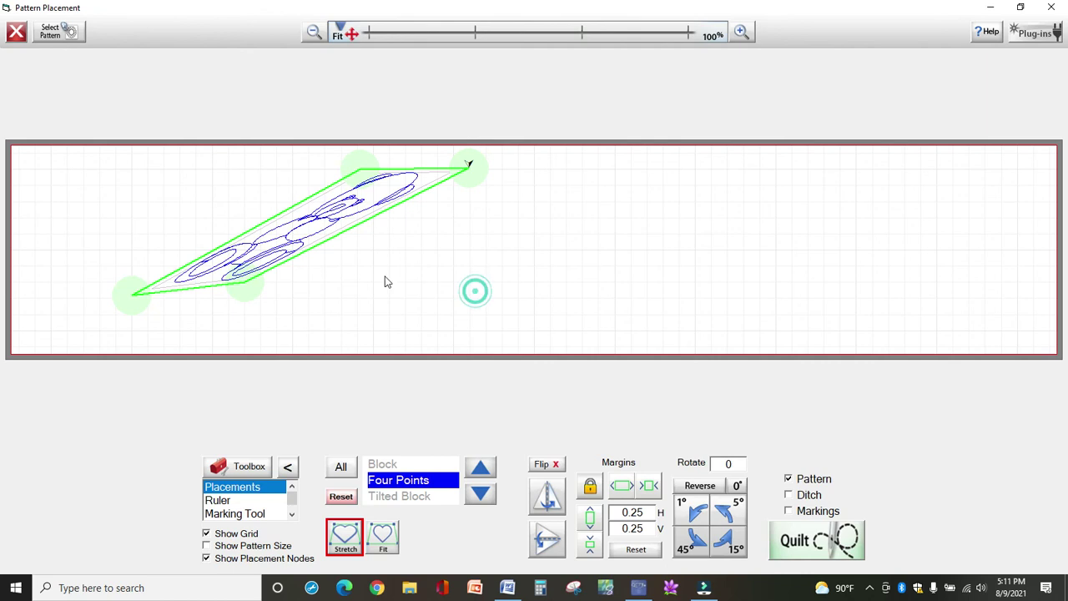
{"action": "left_click", "coordinate": [252, 287]}
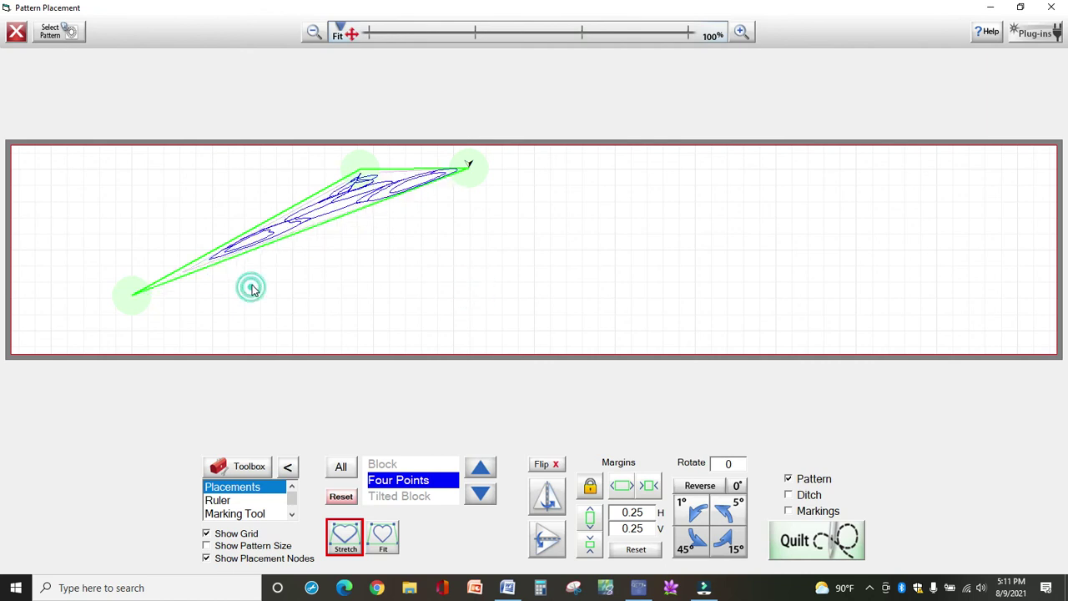
{"action": "left_click", "coordinate": [472, 297]}
{"action": "left_click", "coordinate": [135, 298]}
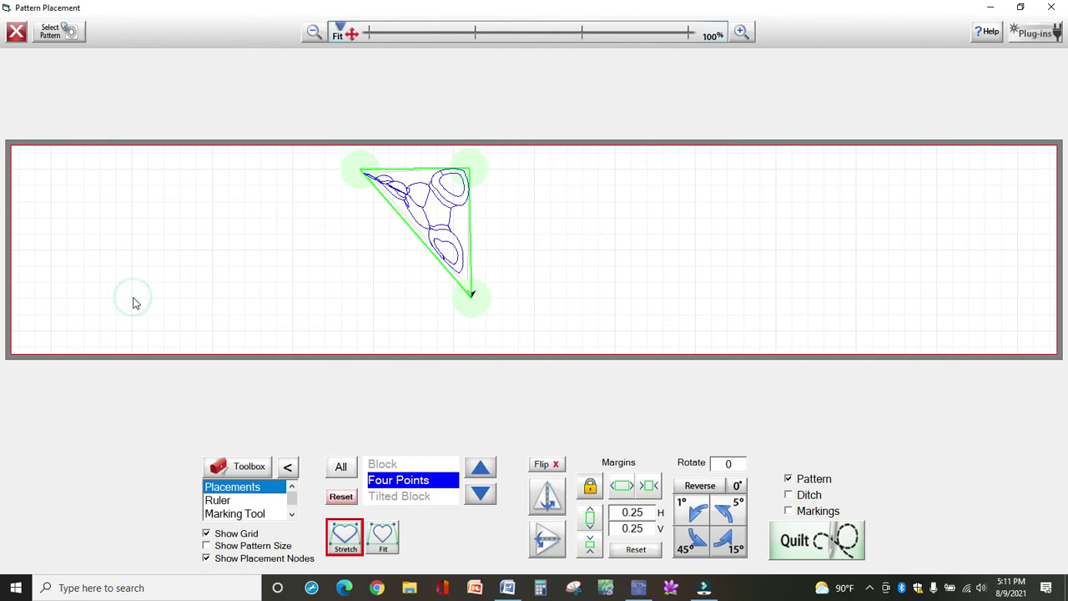
{"action": "left_click", "coordinate": [350, 296]}
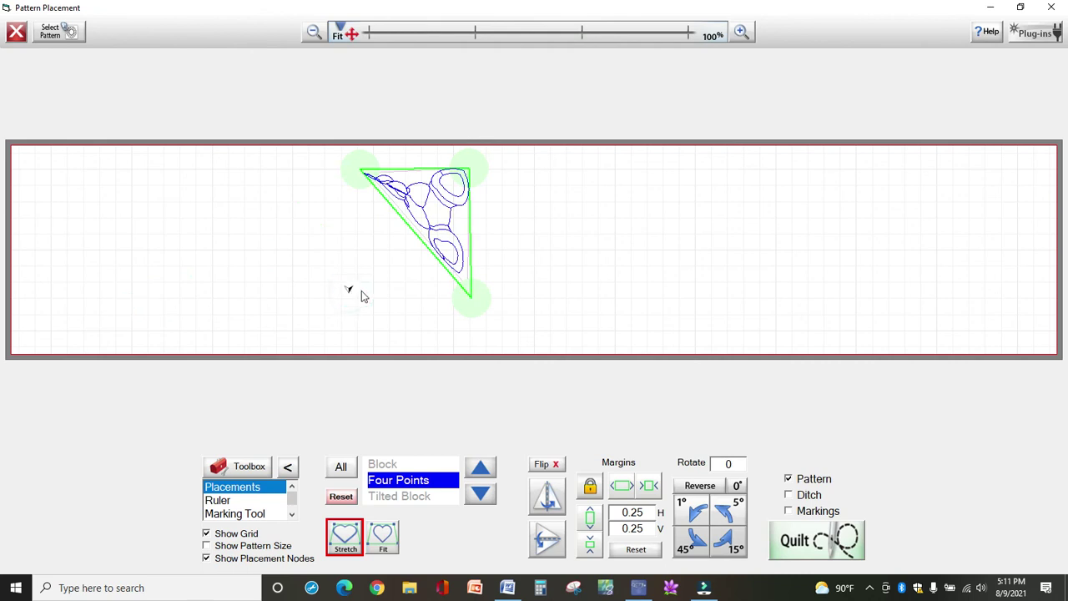
{"action": "left_click", "coordinate": [459, 295]}
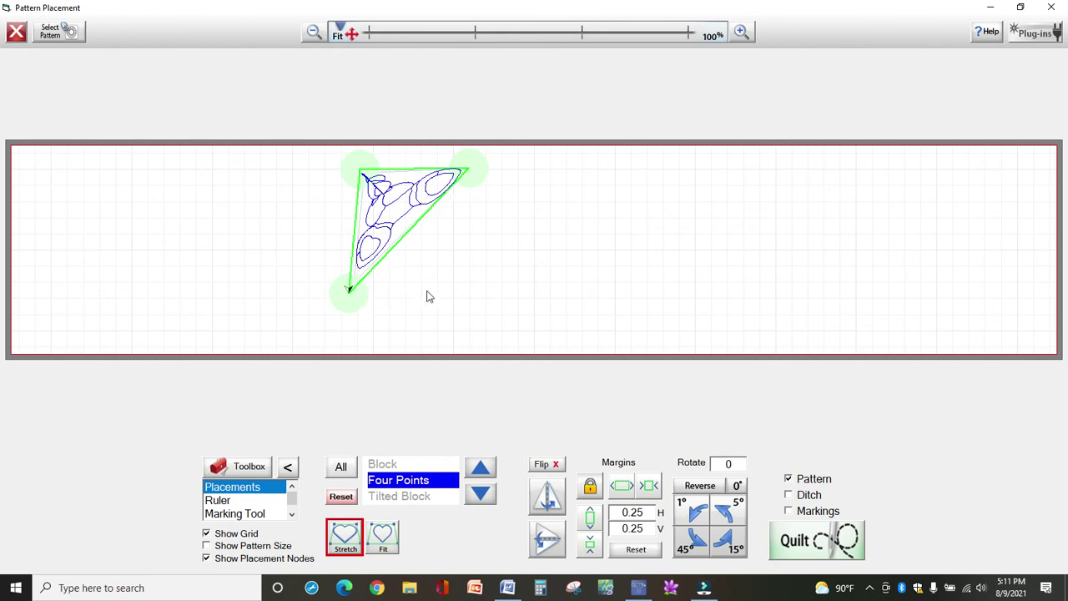
{"action": "left_click", "coordinate": [51, 31]}
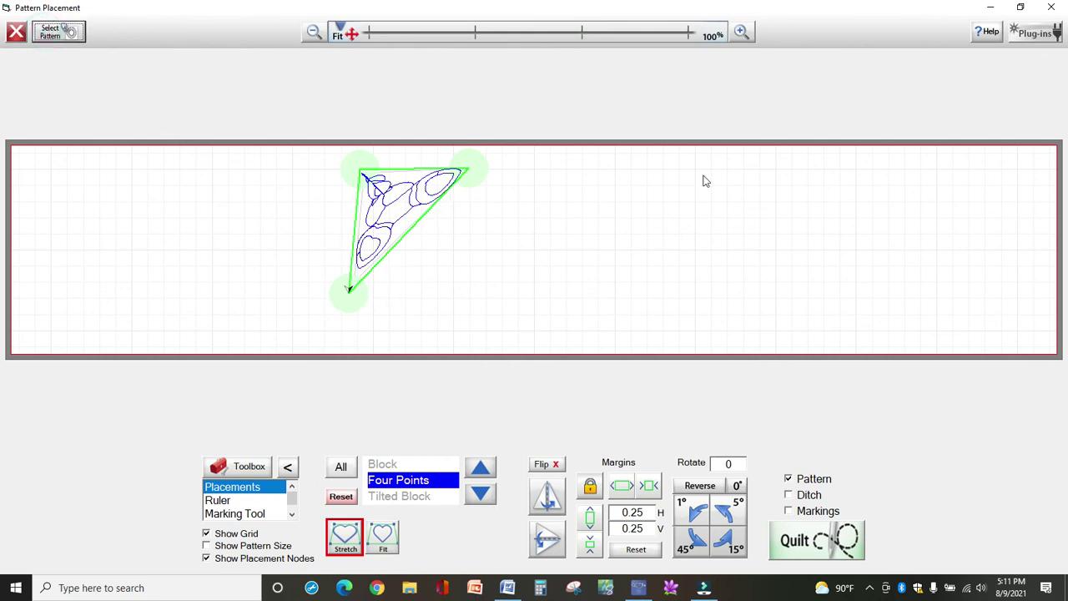
- Reload the bear.gpf pattern fresh
{"action": "left_click", "coordinate": [798, 311]}
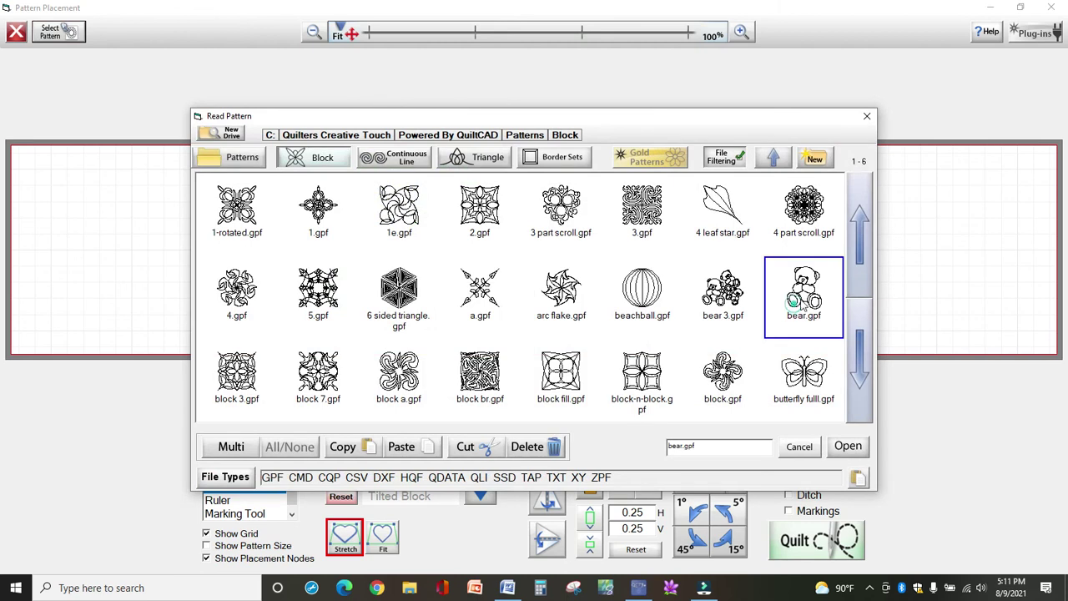
{"action": "left_click", "coordinate": [846, 449]}
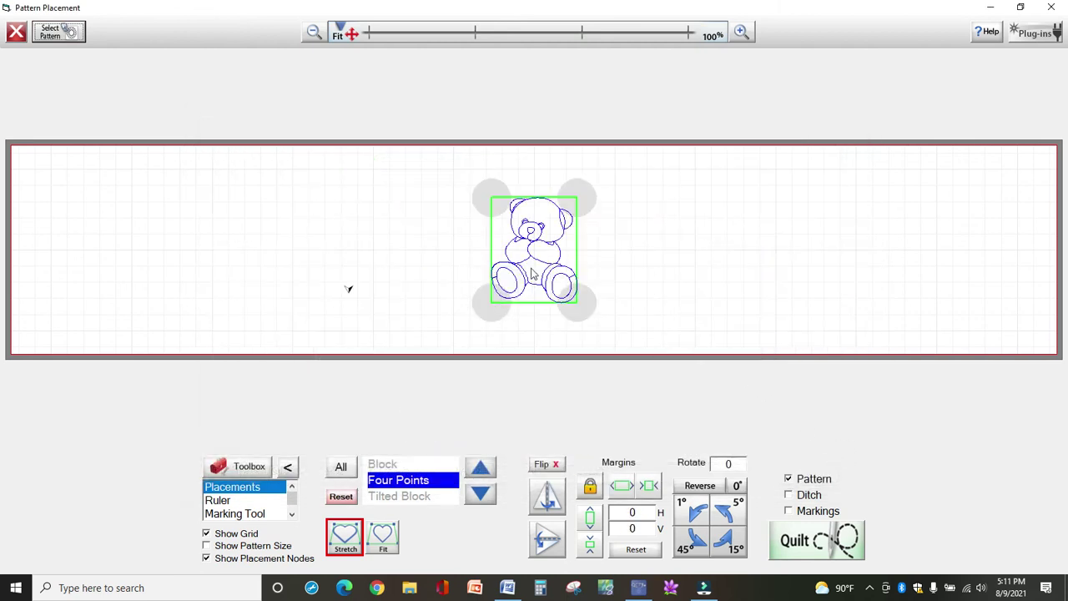
{"action": "left_click", "coordinate": [346, 192]}
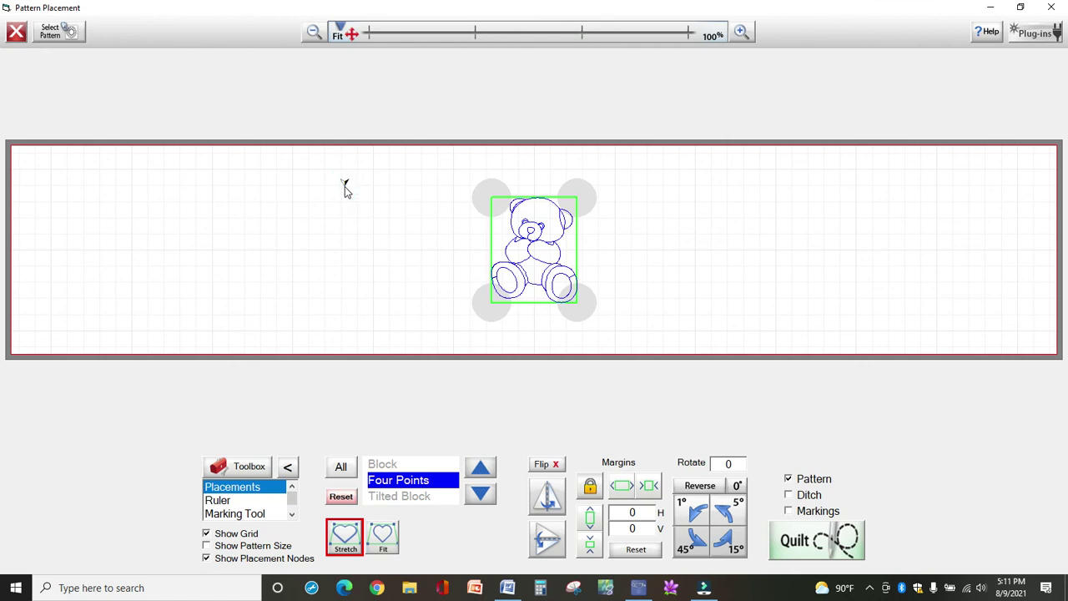
- Switch the placement type to One Point anchored at the bear's Center
{"action": "left_click", "coordinate": [477, 501]}
{"action": "left_click", "coordinate": [478, 504]}
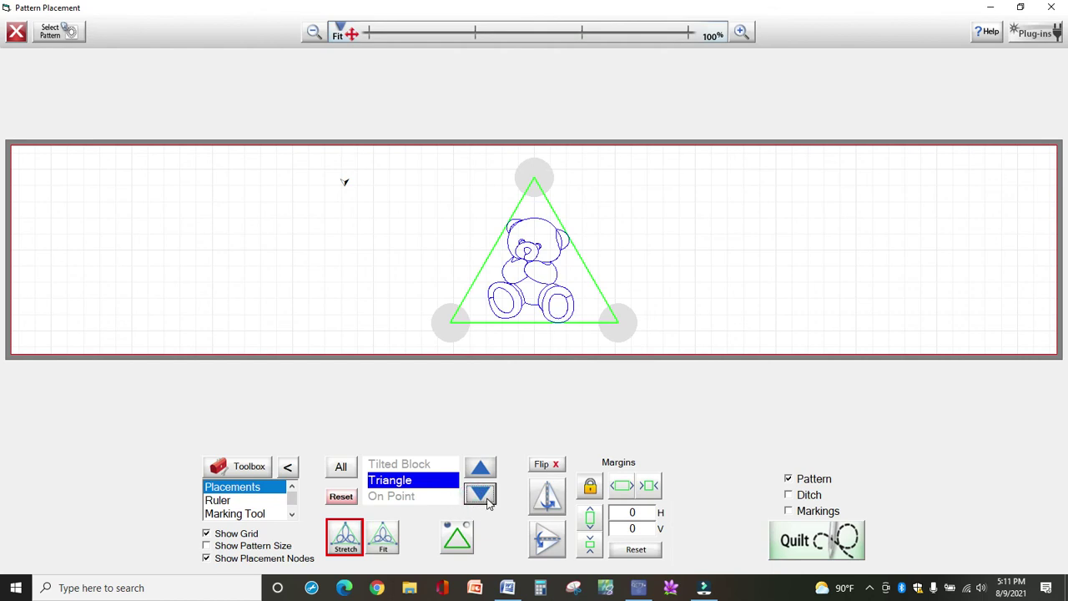
{"action": "left_click", "coordinate": [486, 499]}
{"action": "left_click", "coordinate": [482, 470]}
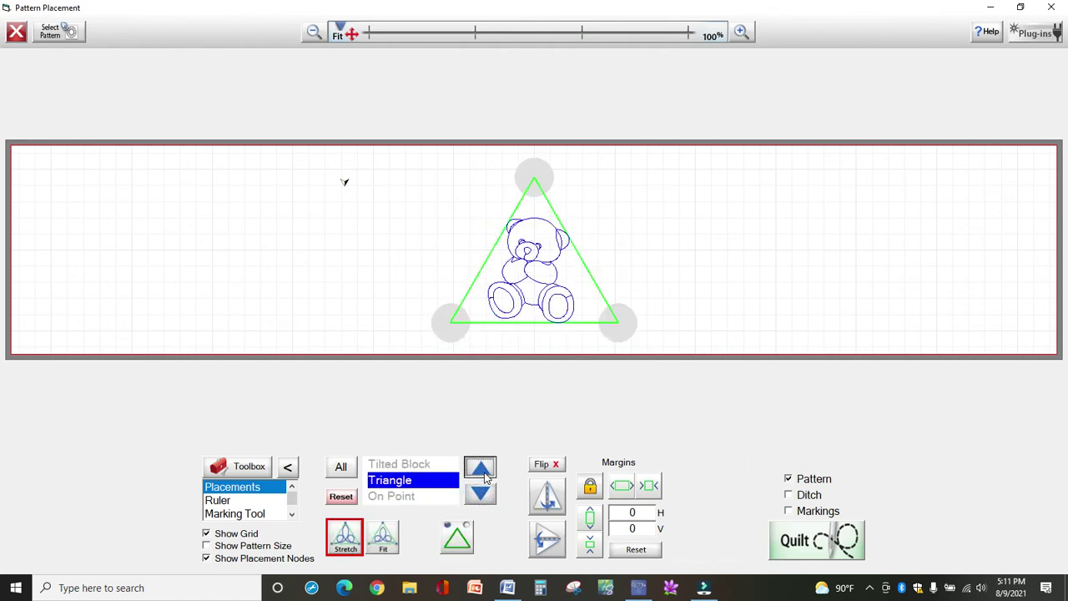
{"action": "left_click", "coordinate": [481, 470]}
{"action": "left_click", "coordinate": [482, 470]}
{"action": "left_click", "coordinate": [482, 470]}
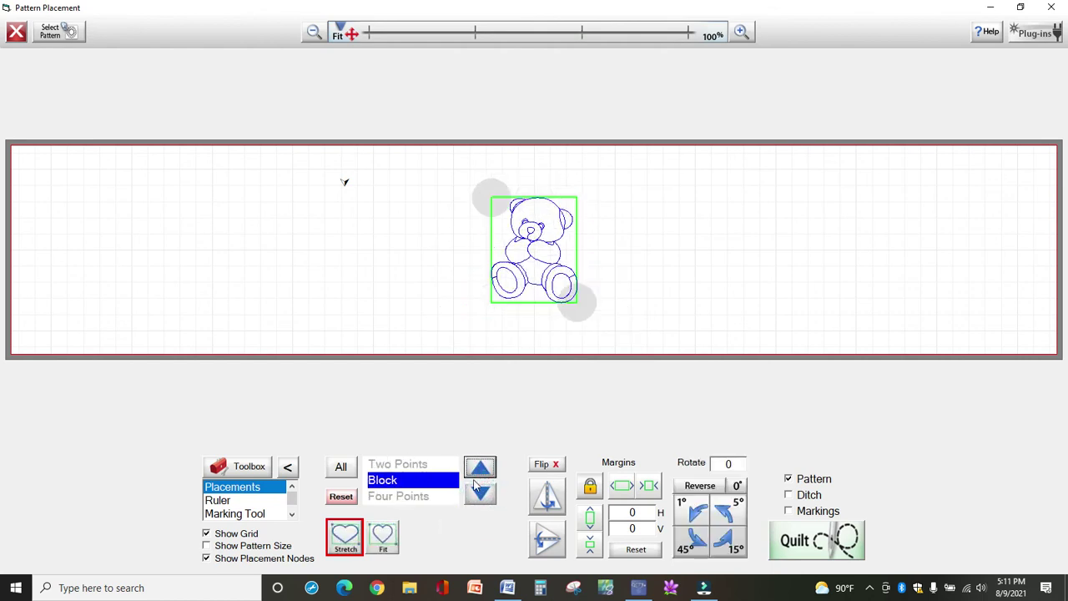
{"action": "left_click", "coordinate": [481, 470]}
{"action": "left_click", "coordinate": [481, 470]}
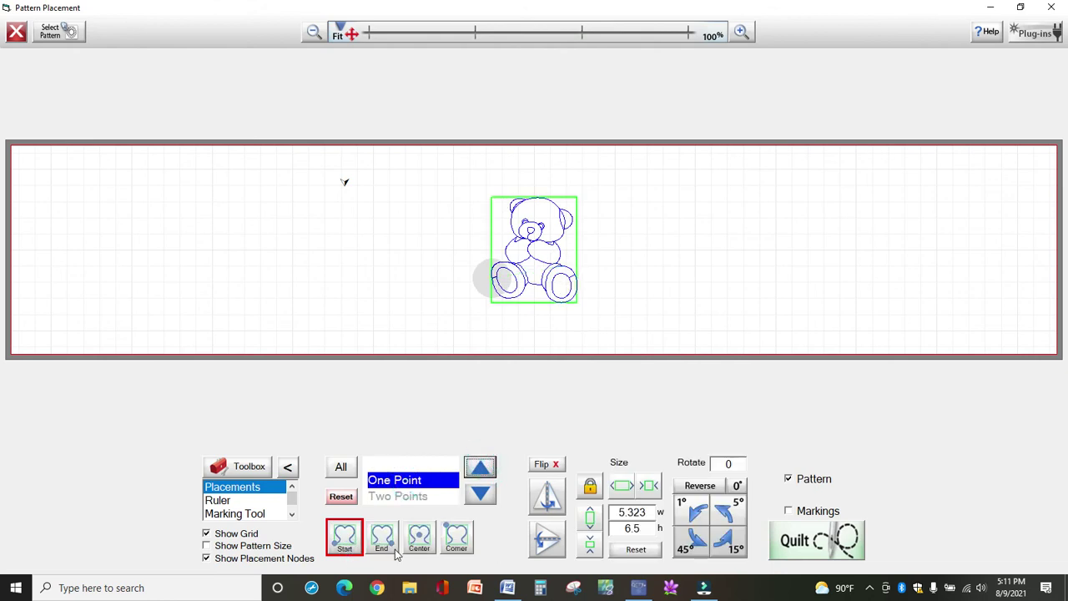
{"action": "left_click", "coordinate": [419, 537]}
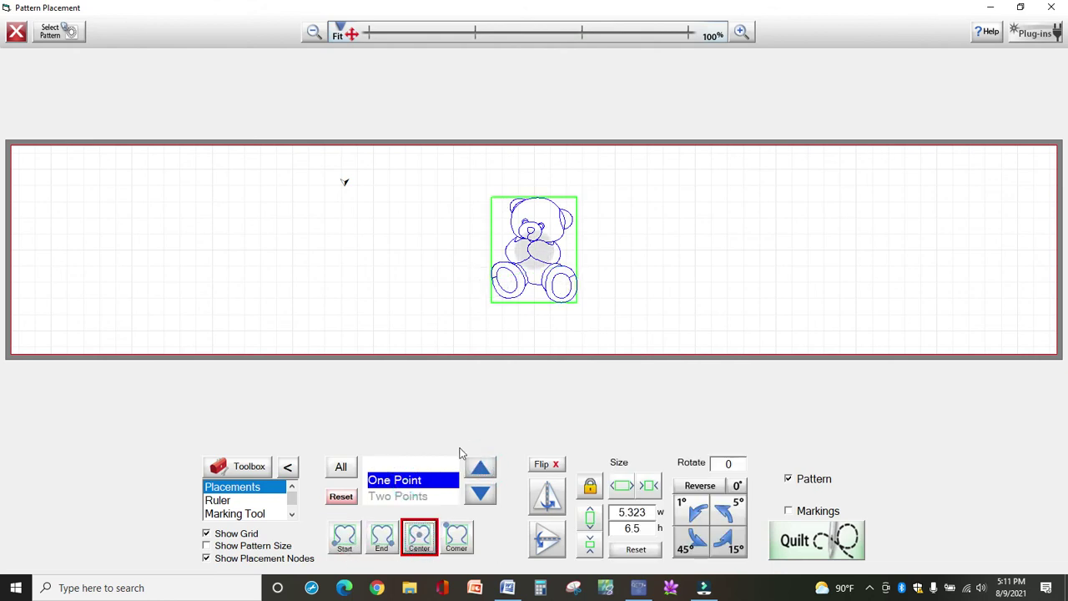
- Position the bear's centre at the chosen canvas point and send it to quilting
{"action": "left_click", "coordinate": [394, 238]}
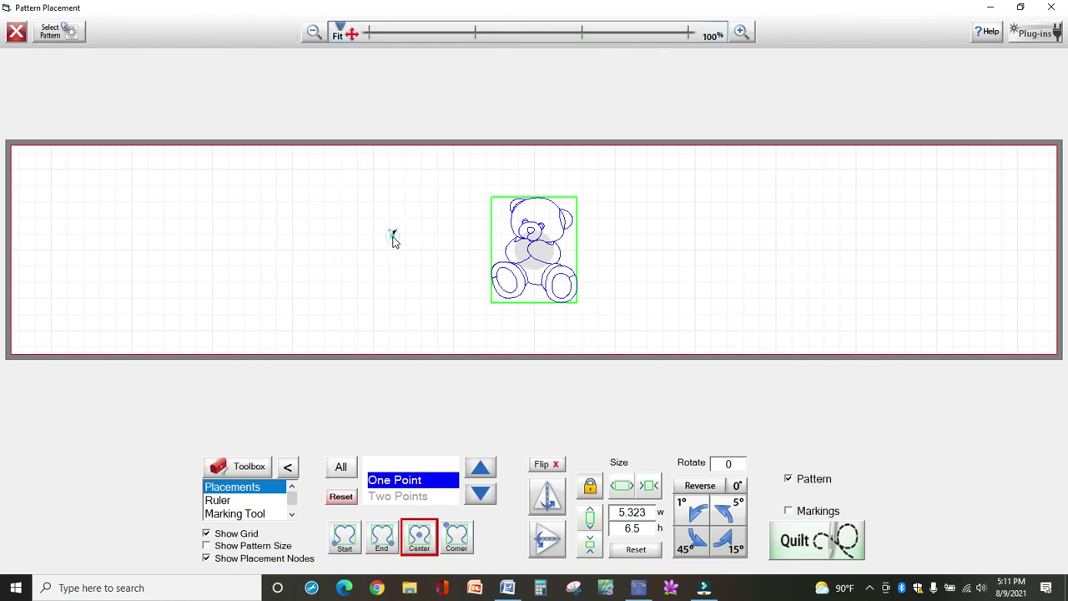
{"action": "left_click", "coordinate": [529, 250]}
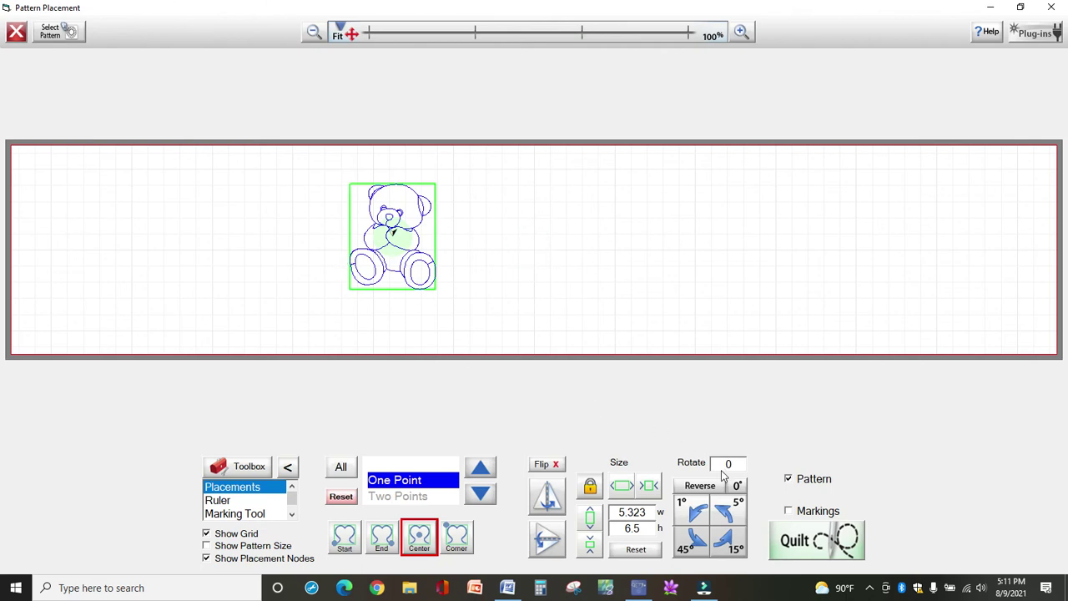
{"action": "left_click", "coordinate": [798, 544]}
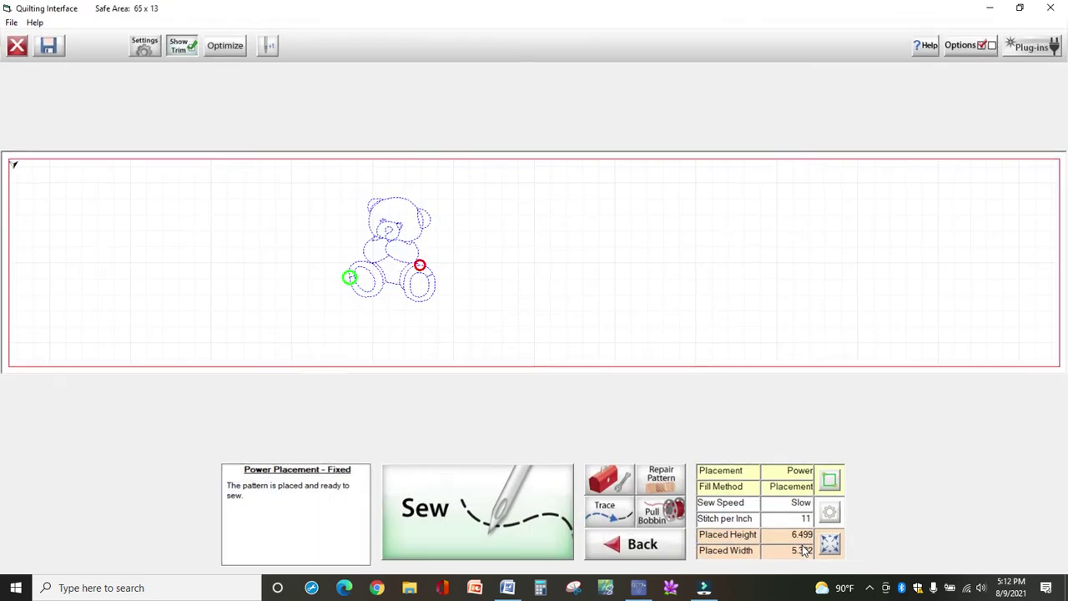
- Pull the bobbin, move back, and sew the centred bear through 769 stitches, then return to placement
{"action": "left_click", "coordinate": [661, 518]}
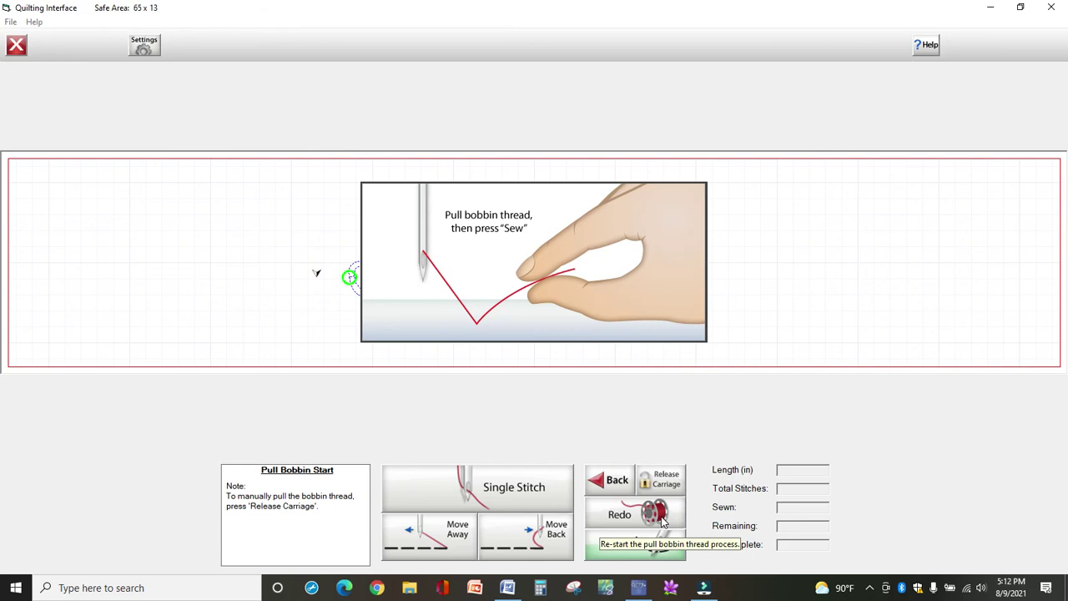
{"action": "left_click", "coordinate": [526, 534]}
{"action": "left_click", "coordinate": [628, 548]}
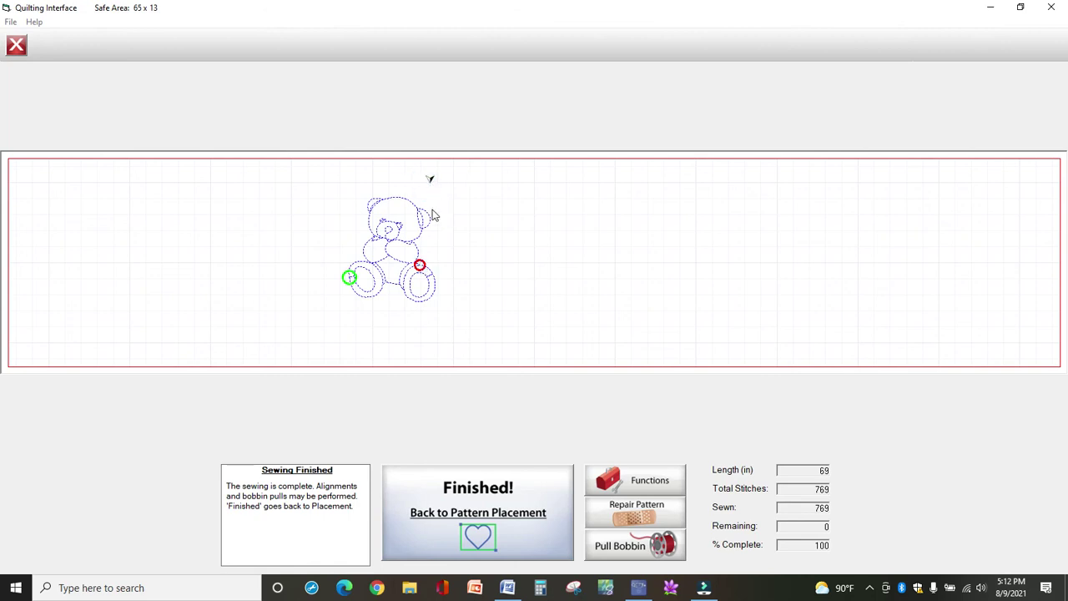
{"action": "left_click", "coordinate": [420, 268]}
{"action": "left_click", "coordinate": [436, 223]}
{"action": "left_click", "coordinate": [495, 511]}
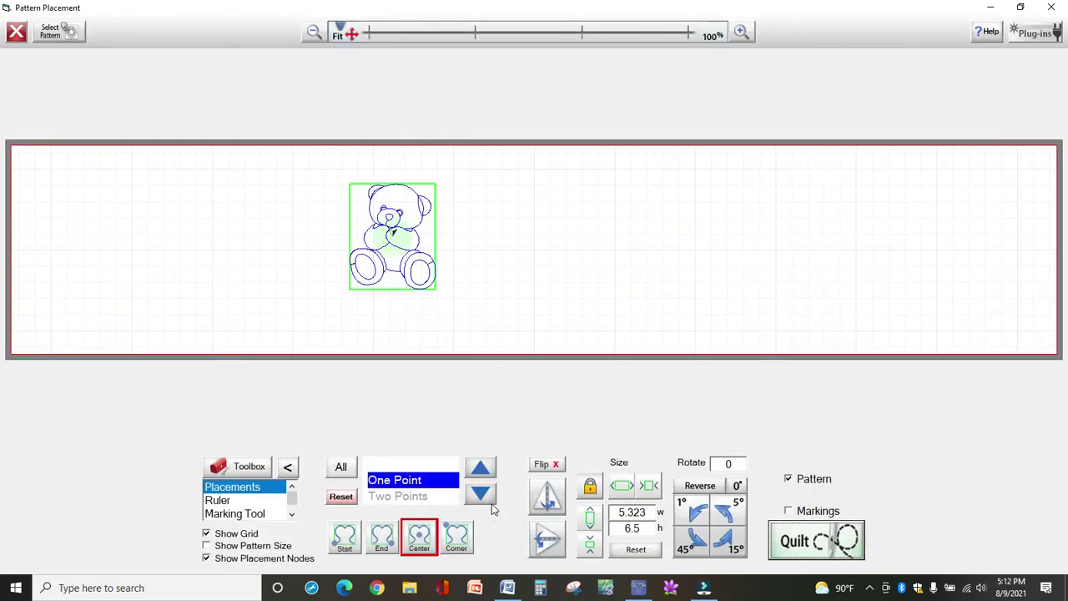